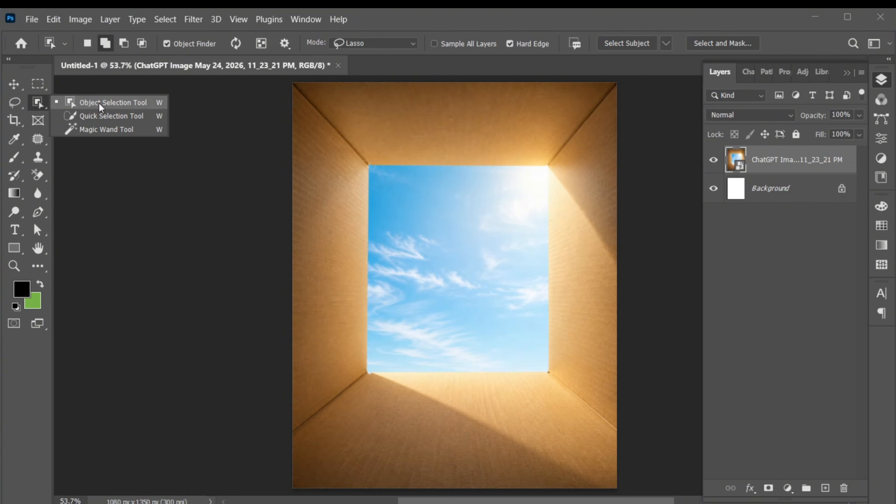
Select the sky opening with the Object Selection Tool and subtract the spill at its upper-right corner with the Lasso
left_click(99, 103)
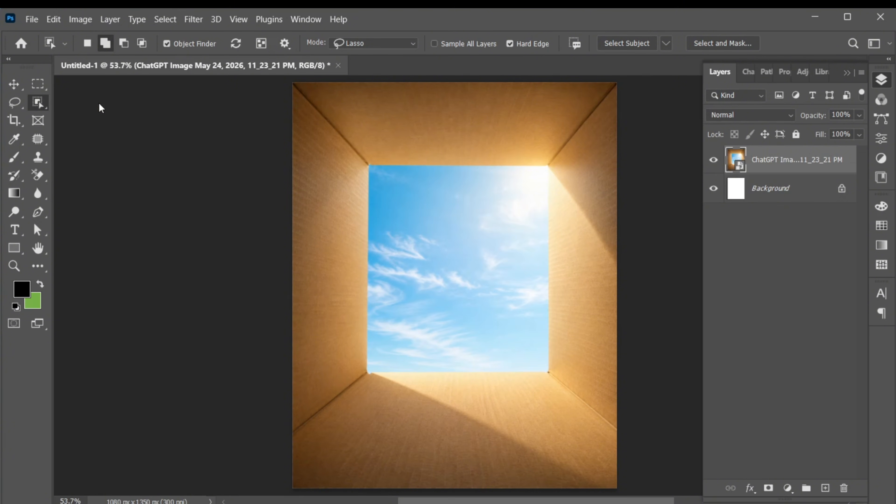
left_click(434, 239)
key("z")
left_click_drag(549, 177, 586, 194)
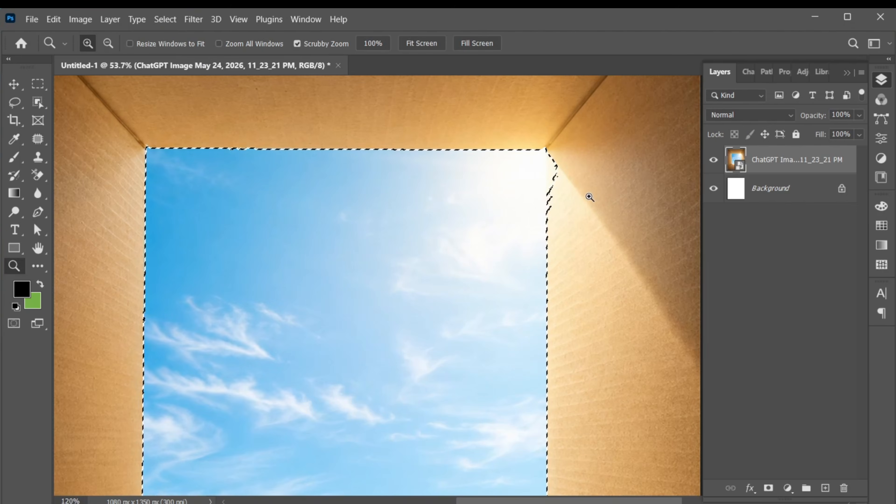
key("l")
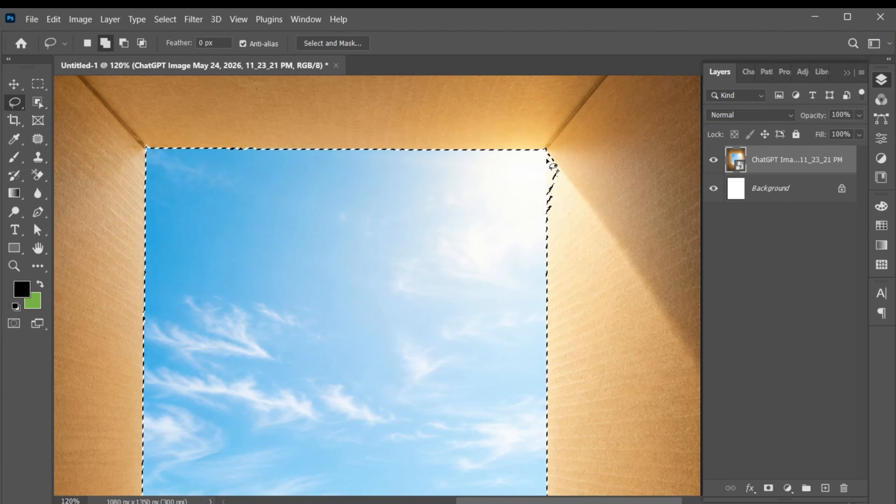
left_click_drag(548, 148, 547, 148)
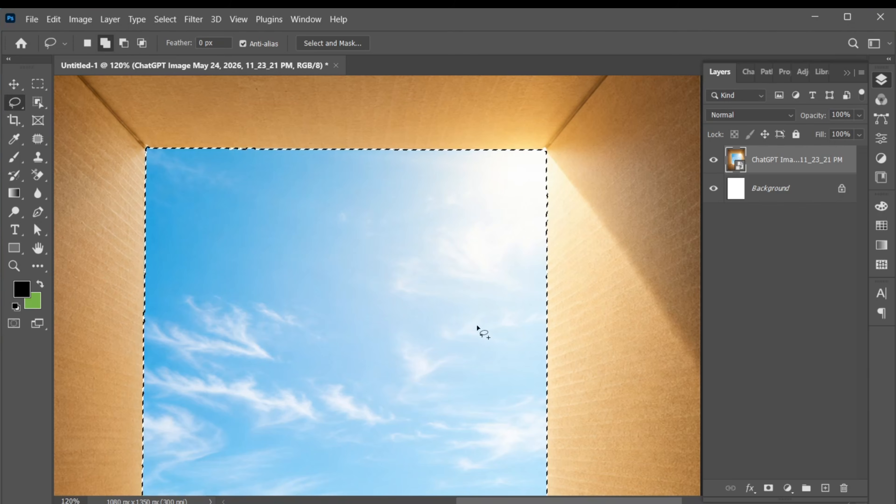
Clean up the sky selection's edge near its lower-right corner with the Lasso
left_click_drag(476, 324, 504, 89)
key("z")
left_click_drag(584, 434, 624, 428)
key("l")
mouse_move(542, 417)
left_mouse_down()
mouse_move(576, 416)
mouse_move(549, 420)
left_mouse_up()
key("z")
left_click_drag(518, 335, 475, 332)
key("ctrl+0")
key("v")
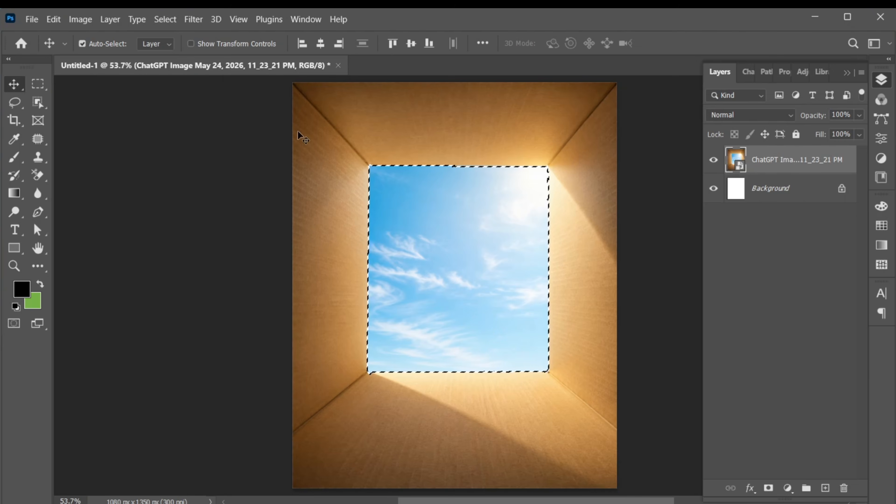
Invert the sky selection to copy the cardboard box walls onto a new layer, and hide that layer
left_click(164, 20)
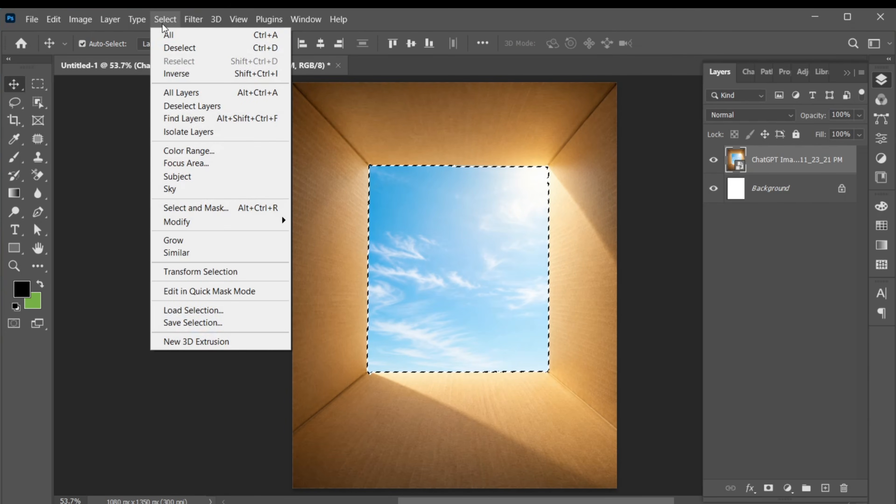
left_click(211, 75)
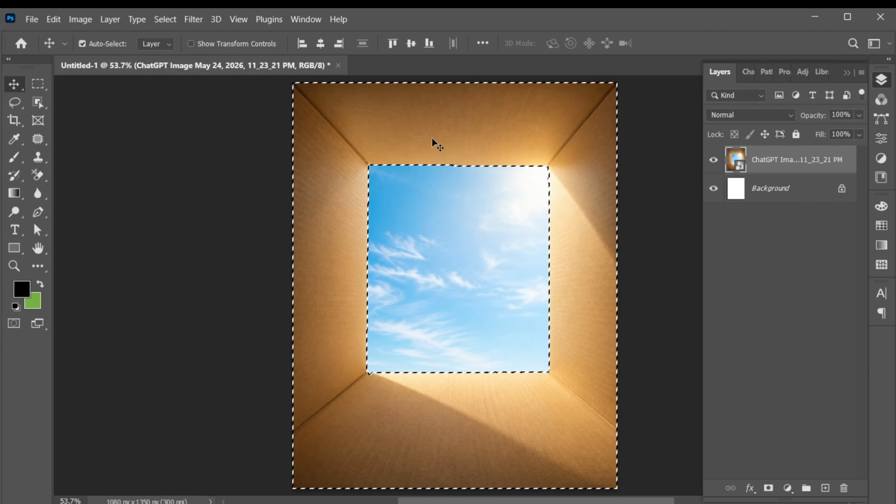
key("ctrl+j")
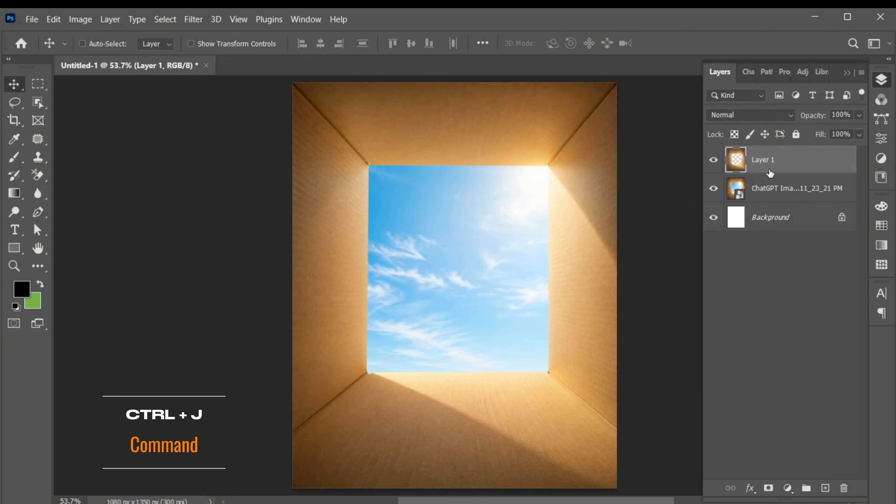
left_click(713, 161)
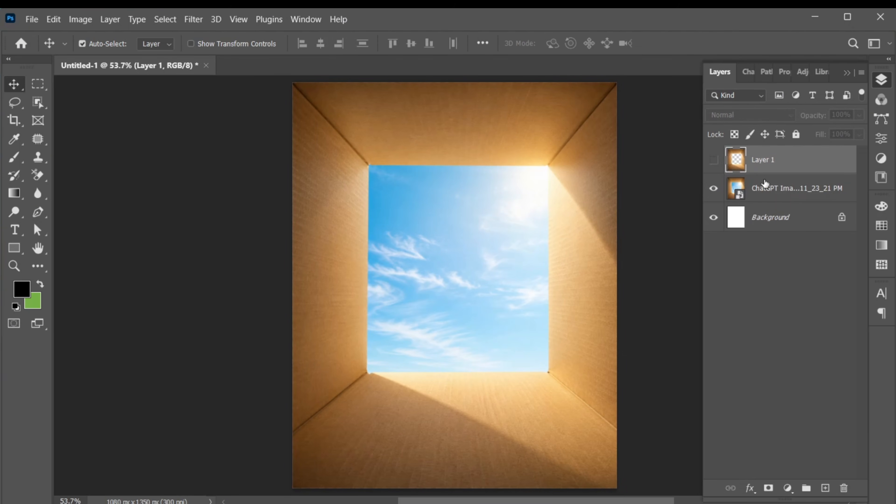
Place the Gemini_Generated_Image cow PNG as an embedded image directly above the ChatGPT box image layer
left_click(789, 193)
left_click(32, 19)
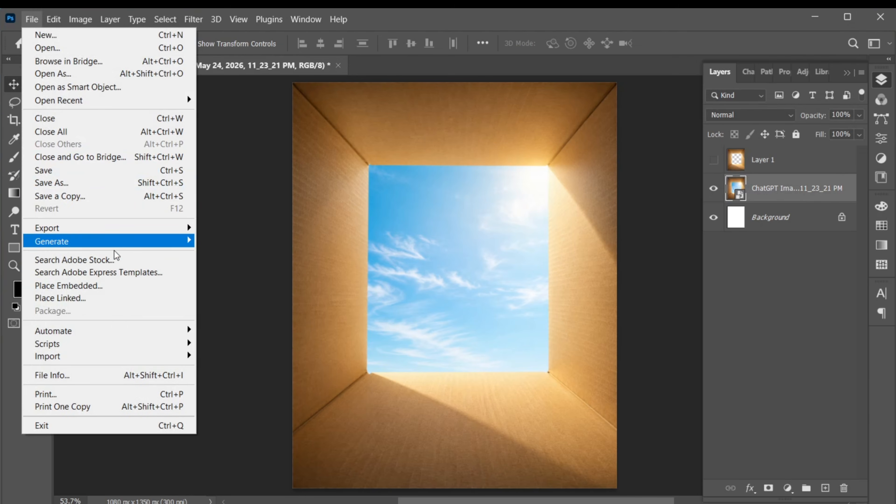
left_click(123, 288)
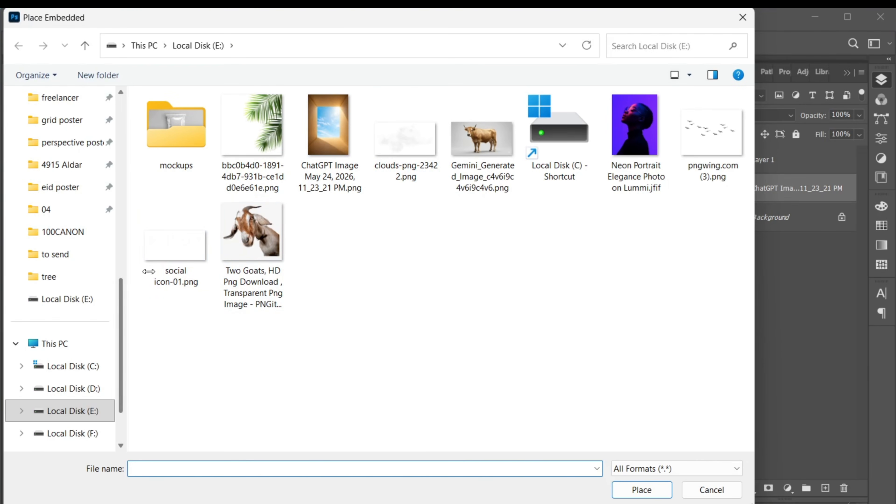
left_click(475, 145)
left_click(641, 489)
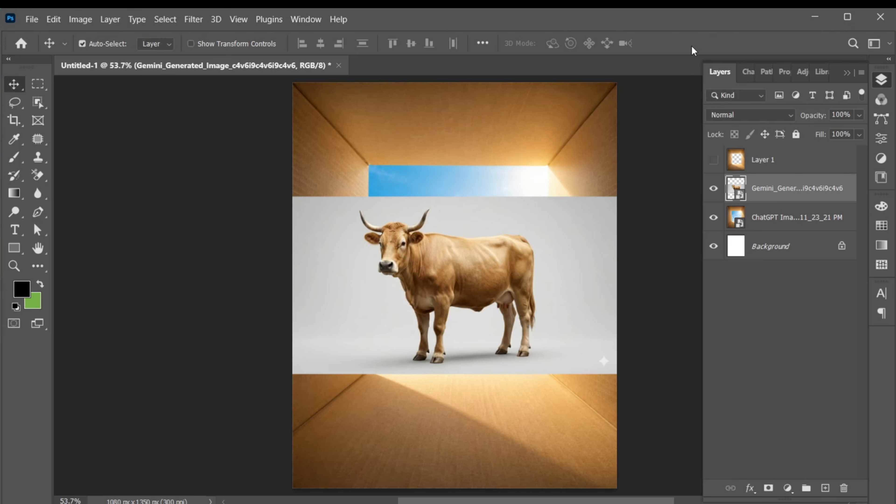
Select the cow in the placed image with Select Subject
left_click(165, 19)
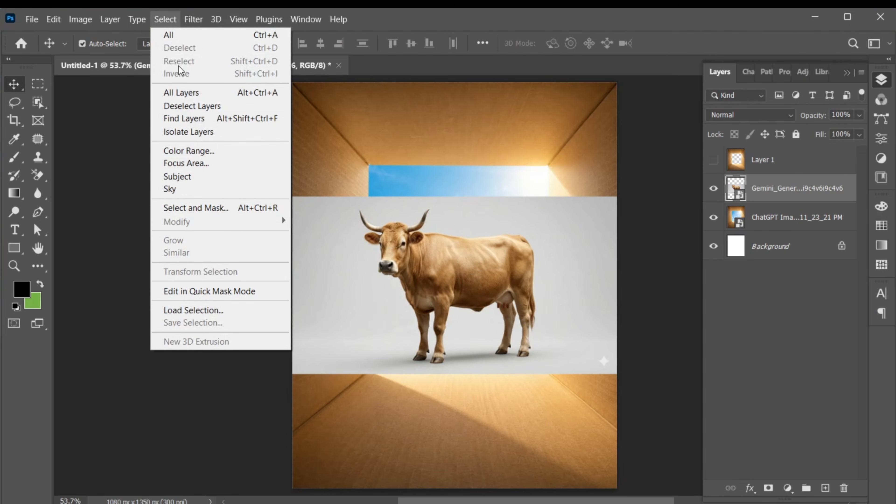
left_click(200, 178)
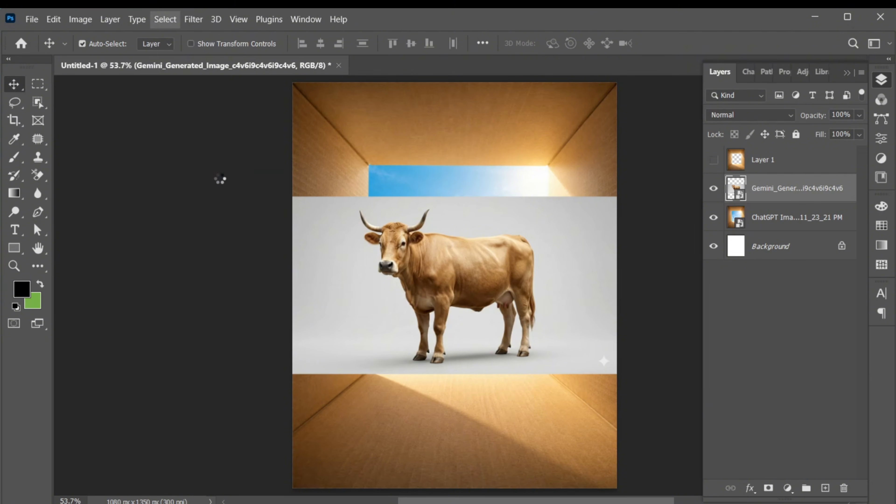
key("z")
left_click_drag(376, 231, 376, 249)
key("space")
key("v")
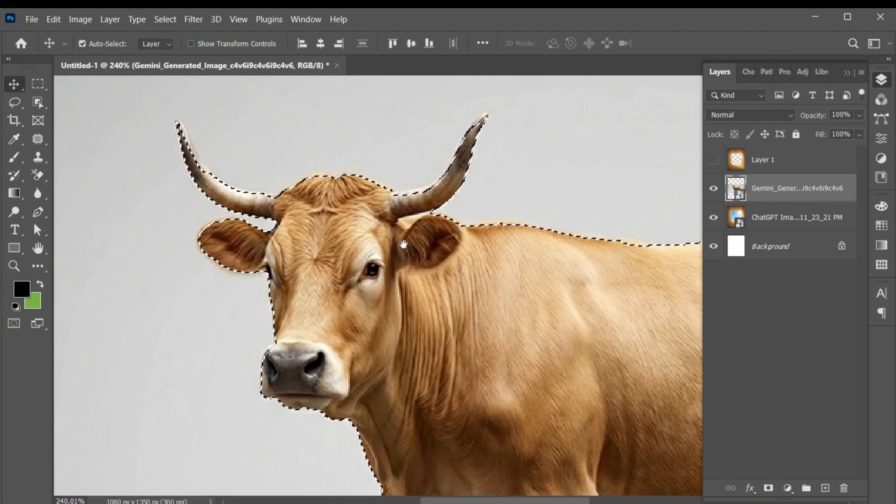
Refine the cow selection along the top of the head and both horns with the Lasso
left_click(14, 105)
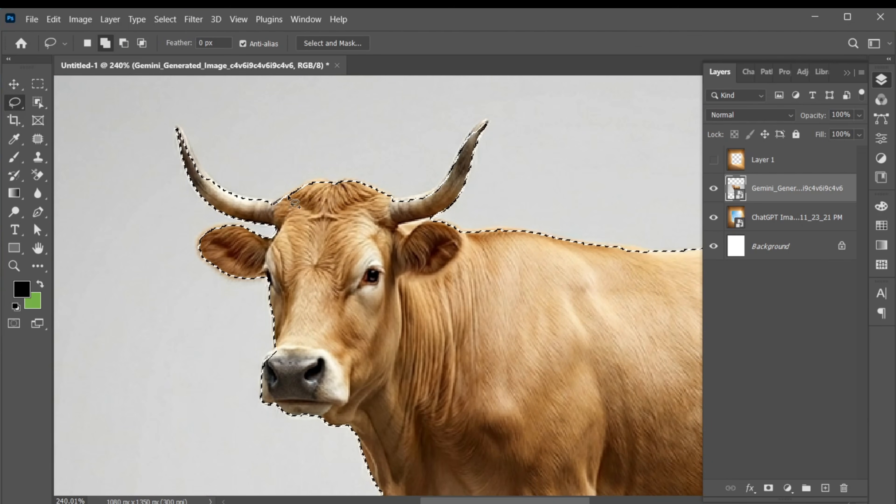
left_click_drag(342, 189, 274, 206)
key("space")
left_click_drag(203, 207, 212, 217)
key("ctrl+space")
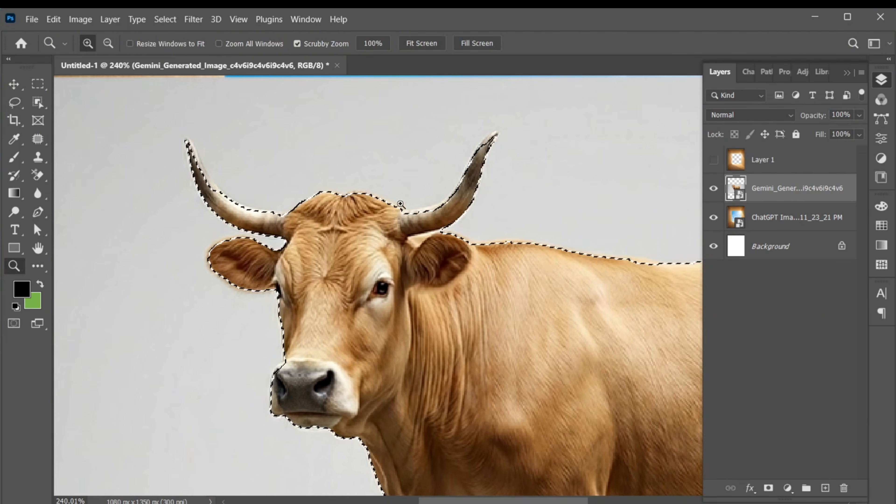
left_click_drag(386, 159, 394, 159)
left_click_drag(414, 218, 410, 213)
left_click_drag(458, 191, 426, 216)
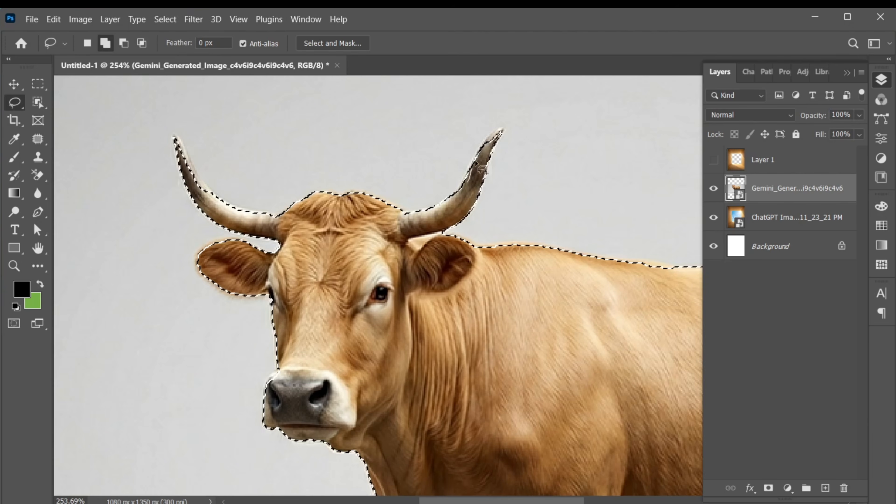
mouse_move(472, 159)
left_mouse_down()
mouse_move(499, 132)
mouse_move(475, 161)
left_mouse_up()
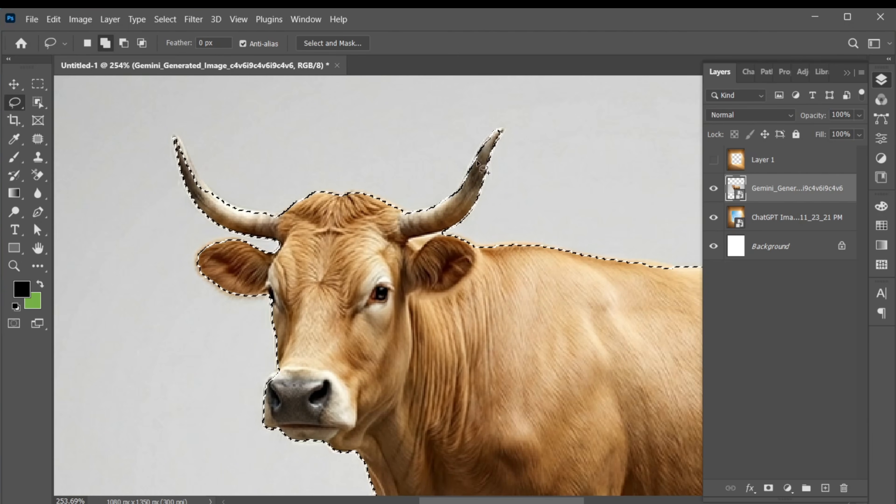
left_click_drag(203, 184, 216, 201)
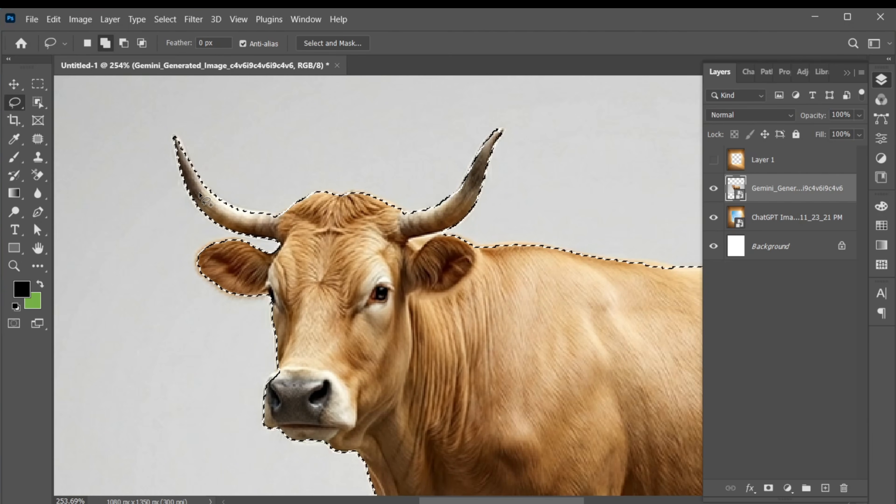
Mask the cow layer with the selection and move the cow about 58 px left and 84 px down
key("ctrl+space")
left_click_drag(336, 254, 315, 253)
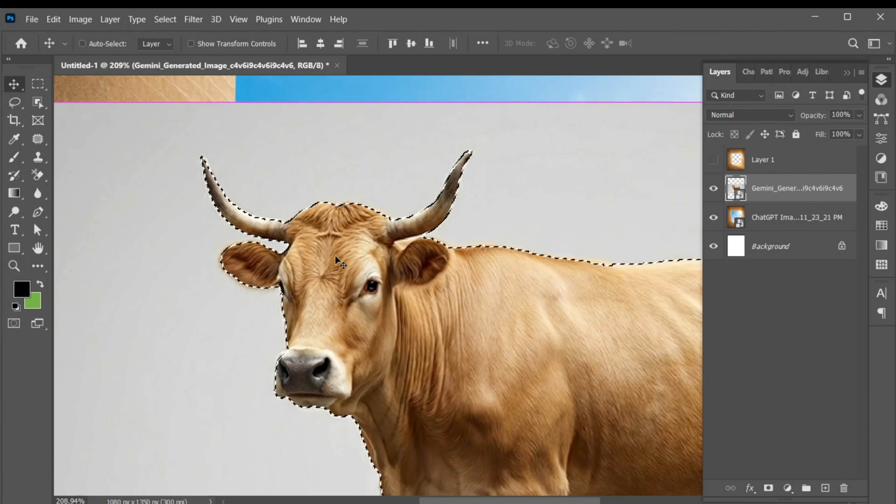
key("ctrl+0")
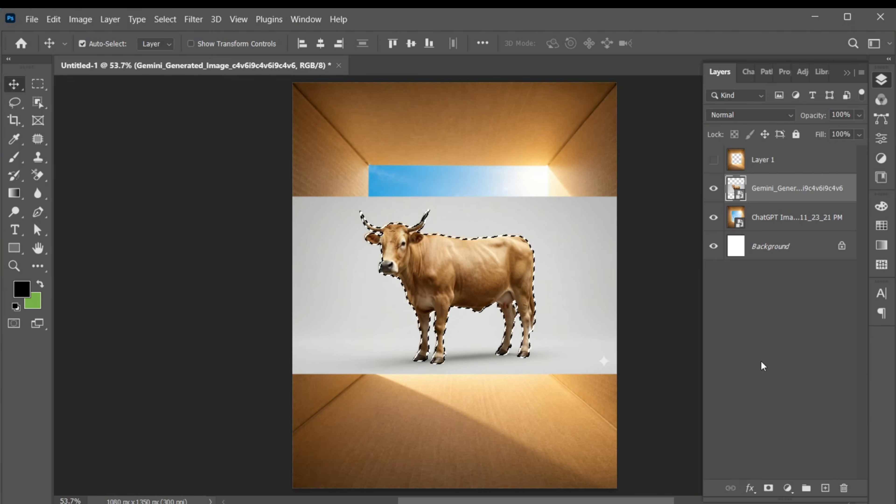
left_click(768, 488)
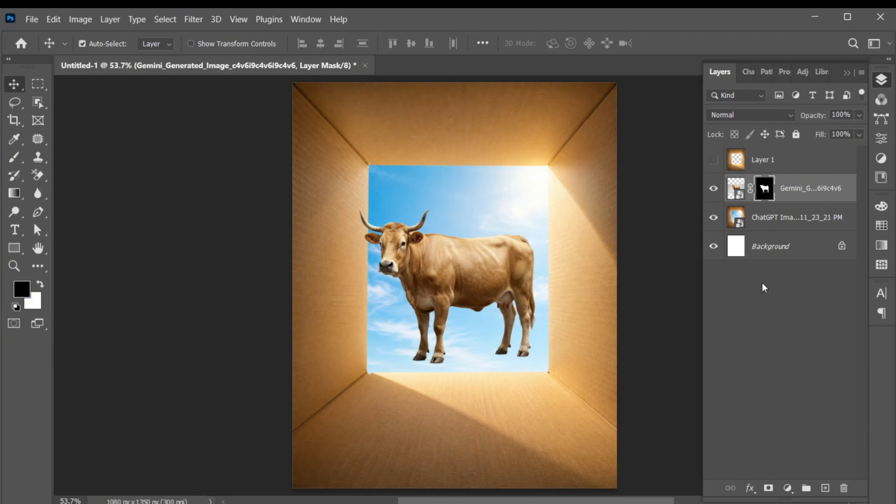
left_click(736, 188)
left_click_drag(436, 279, 418, 303)
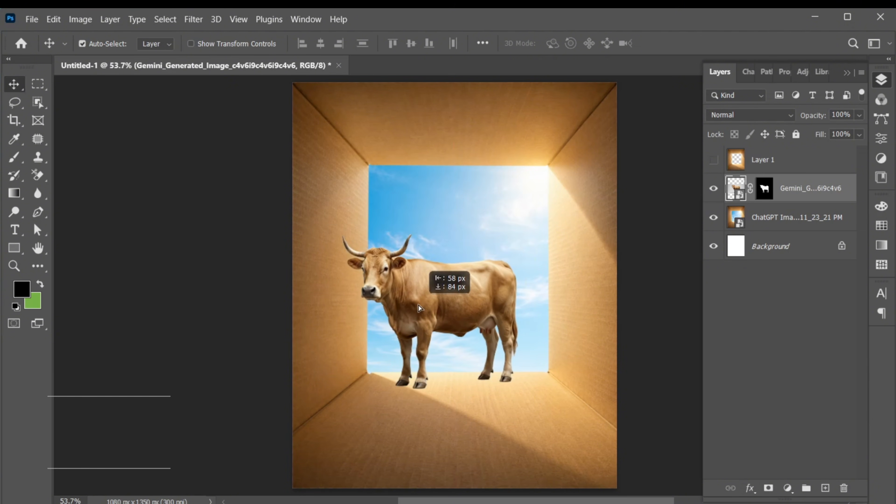
Flip the cow horizontally with Free Transform
key("ctrl+t")
right_click(395, 319)
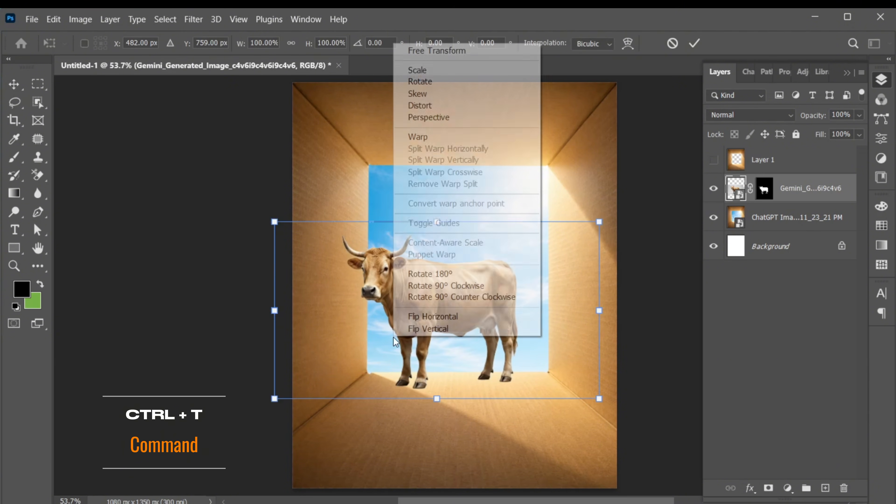
left_click(492, 317)
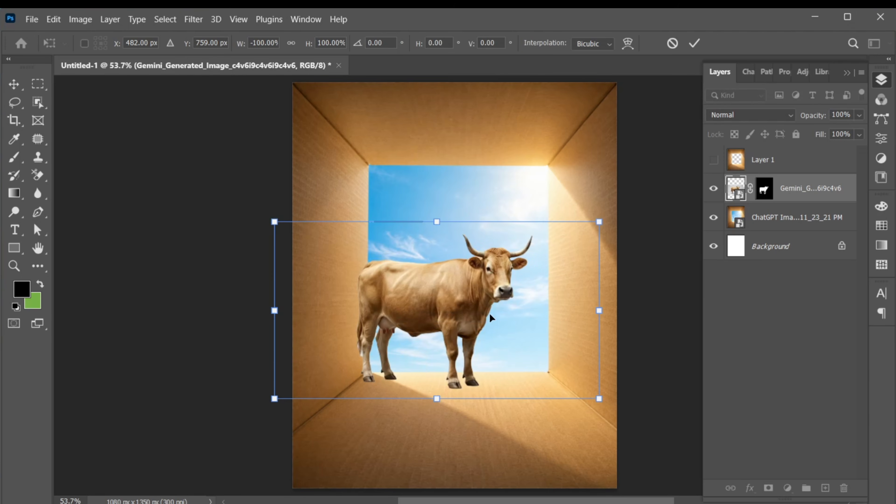
Scale the cow to about 196% and position it at the canvas's lower left so its rear extends past the edge
left_click_drag(599, 310, 725, 311)
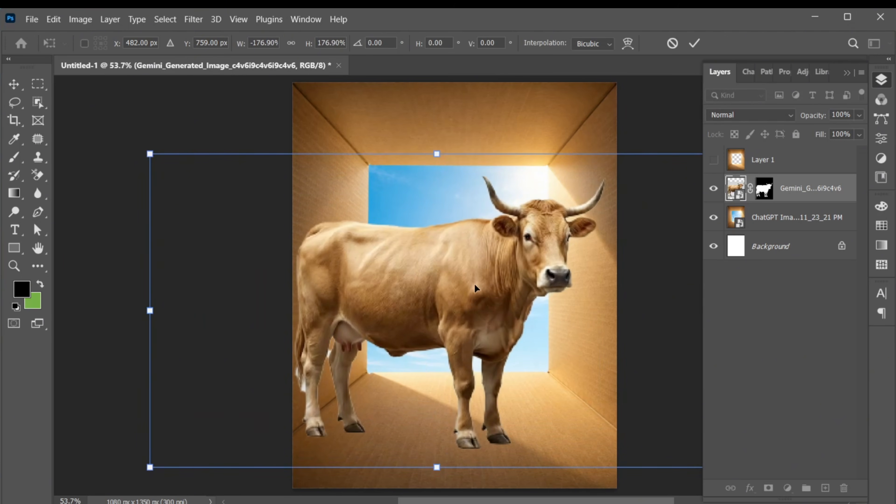
left_click_drag(464, 281, 332, 313)
left_click_drag(301, 184, 298, 168)
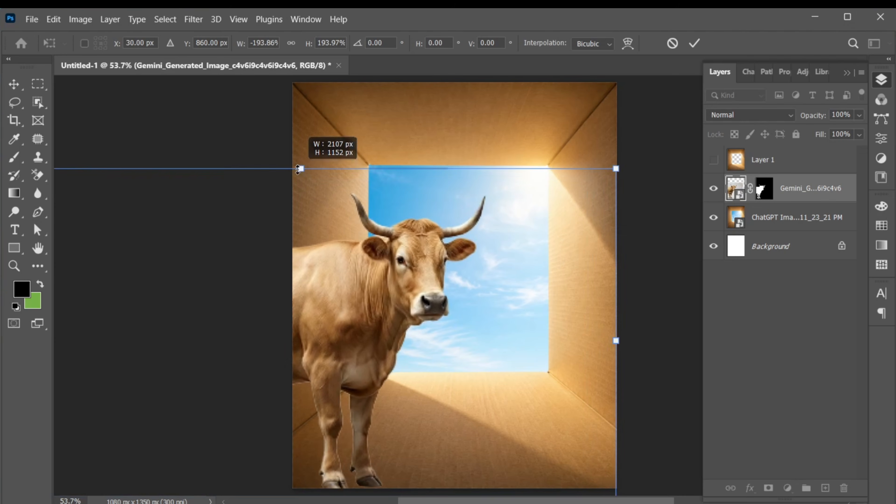
left_click_drag(402, 284, 389, 290)
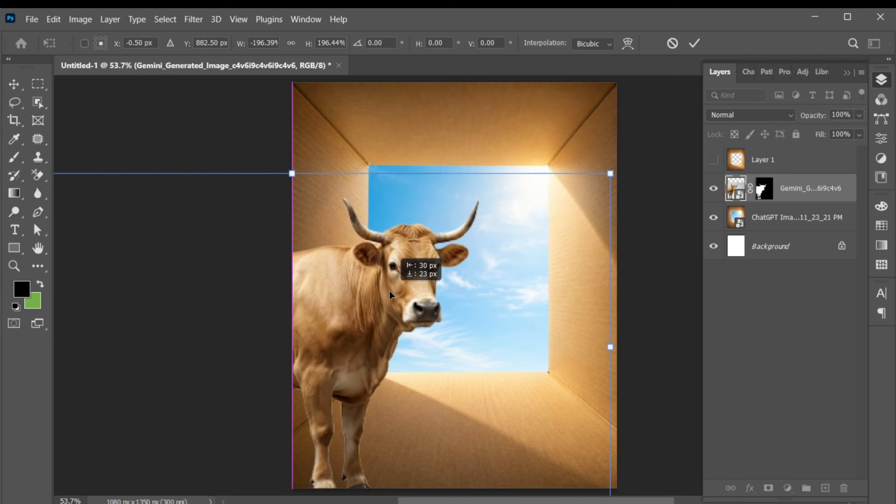
left_click(693, 44)
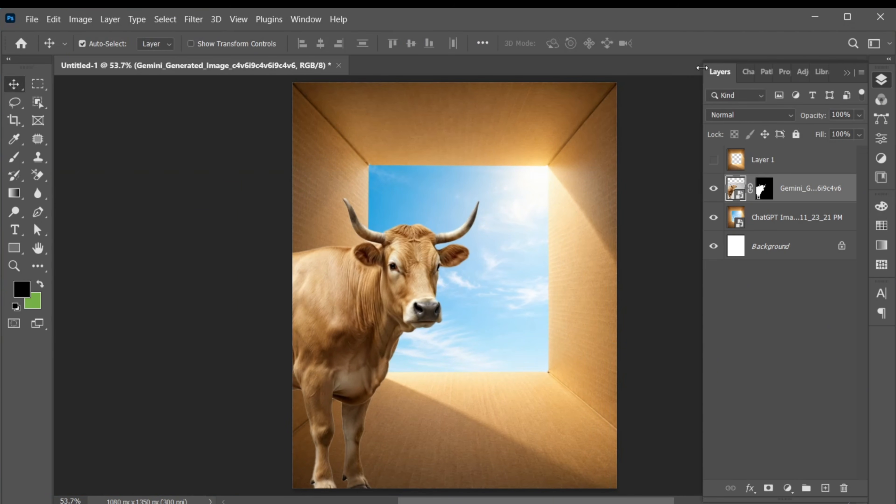
Duplicate the masked cow layer and place the copy above Layer 1 in the layer order
key("ctrl+j")
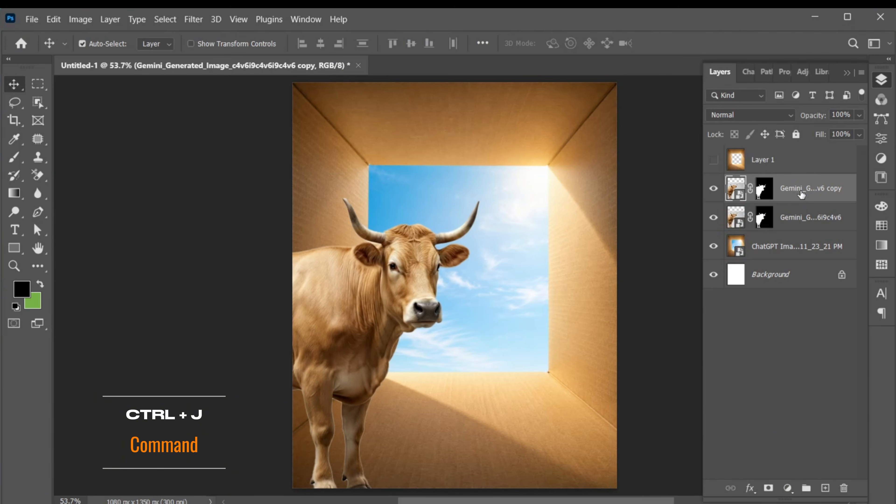
left_click_drag(790, 197, 784, 162)
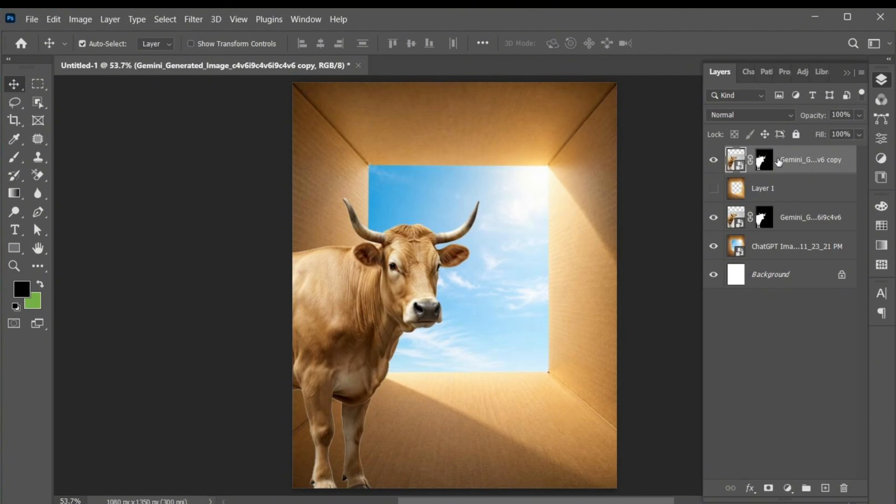
Convert the cow copy to a Smart Object and add a blank white layer mask to it
right_click(779, 162)
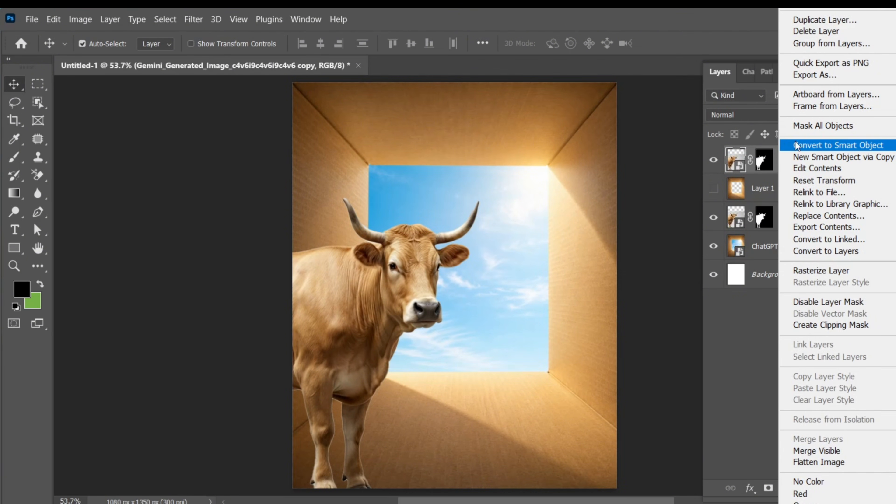
left_click(817, 145)
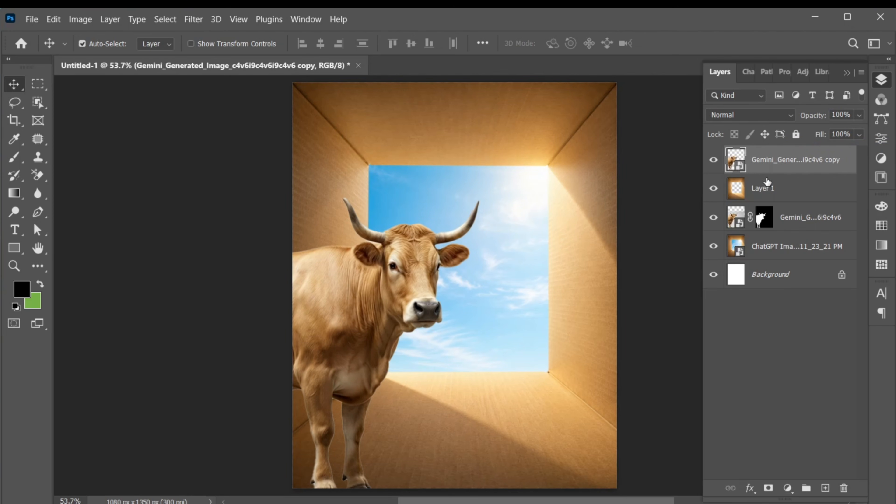
left_click(768, 487)
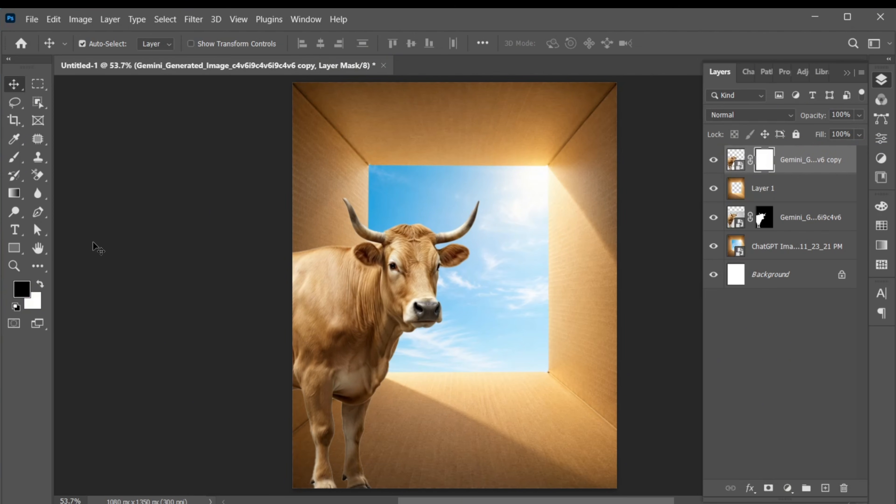
Paint black with a soft 180 px brush on the cow copy's mask to hide the body and legs over the box walls
left_click(14, 159)
left_click(103, 44)
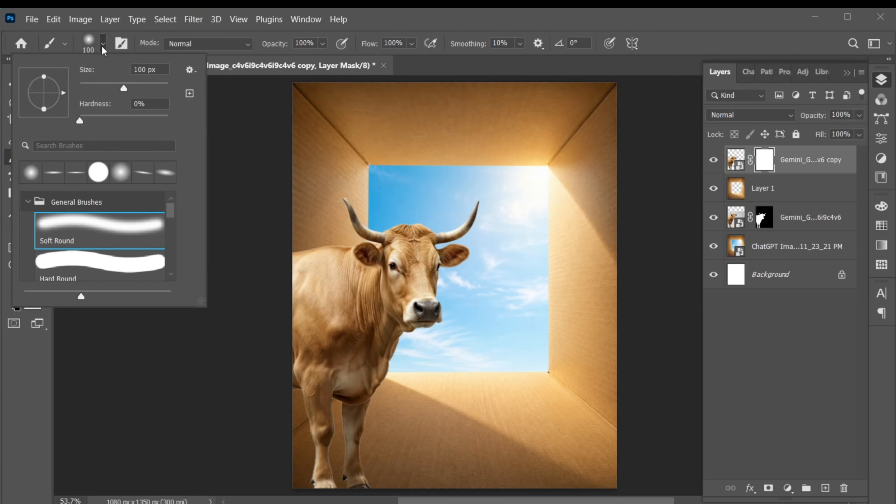
left_click_drag(123, 86, 141, 83)
left_click(103, 42)
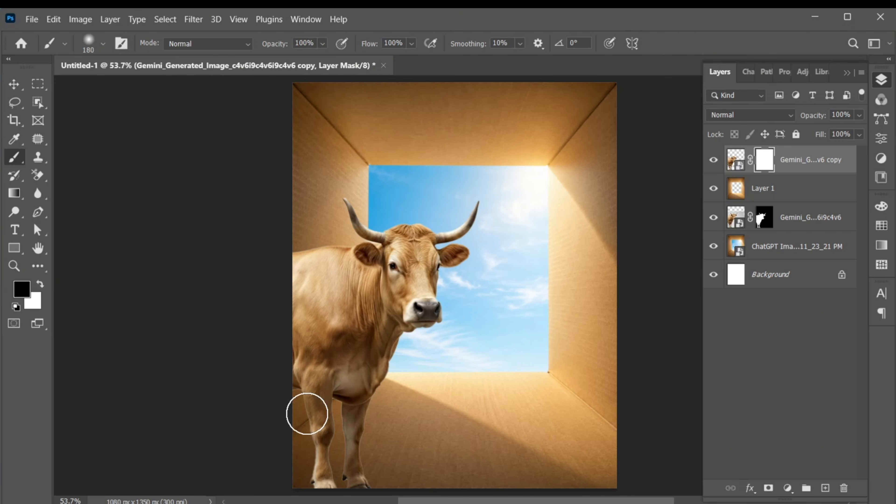
mouse_move(307, 414)
left_mouse_down()
mouse_move(350, 452)
mouse_move(387, 448)
mouse_move(269, 461)
mouse_move(433, 469)
mouse_move(286, 475)
mouse_move(383, 465)
mouse_move(264, 410)
mouse_move(433, 387)
mouse_move(268, 360)
mouse_move(308, 357)
mouse_move(289, 250)
mouse_move(342, 332)
left_mouse_up()
key("z")
left_click_drag(351, 288, 386, 294)
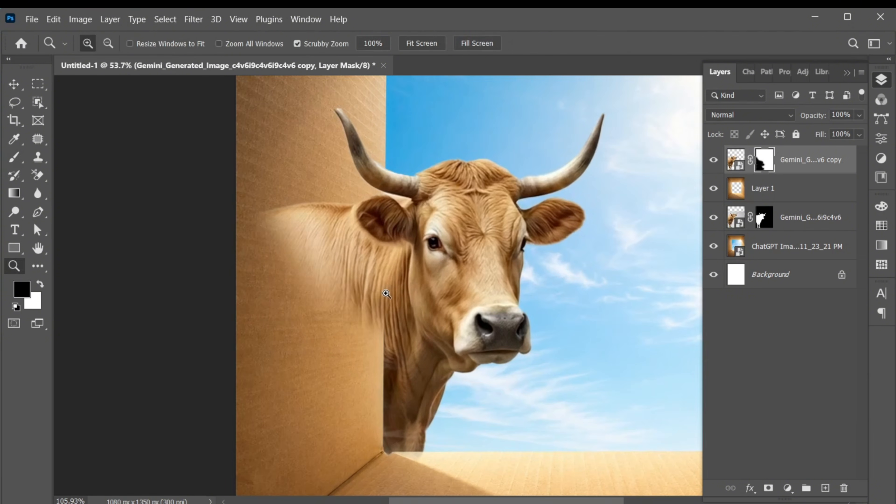
key("b")
mouse_move(310, 283)
left_mouse_down()
mouse_move(280, 276)
mouse_move(336, 255)
mouse_move(388, 263)
left_mouse_up()
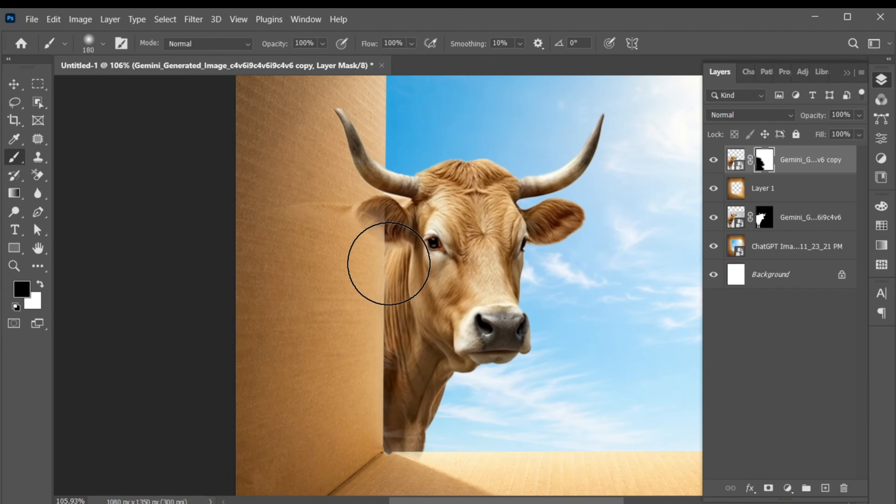
Mask out the cow's ear where it overlaps the box's left wall, reducing the brush to 50 px for the edge
key("bracketleft")
key("bracketleft")
key("bracketleft")
key("bracketleft")
key("bracketleft")
left_click_drag(324, 218, 403, 236)
key("bracketleft")
key("bracketleft")
key("bracketleft")
key("bracketleft")
left_click_drag(353, 206, 385, 207)
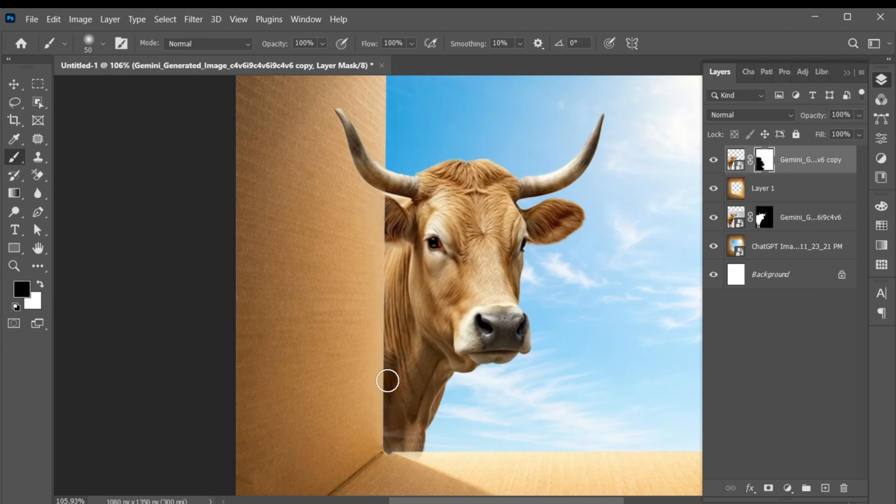
key("v")
key("ctrl+0")
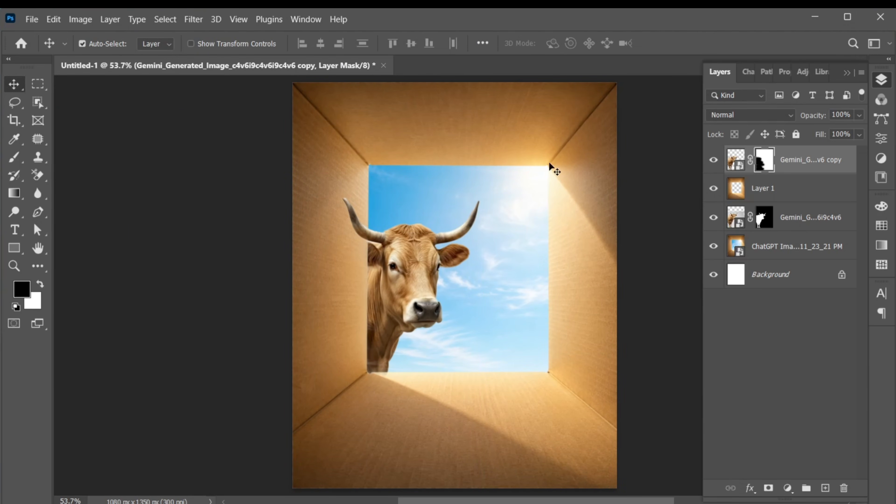
Place the Two Goats PNG image as an embedded layer at its default size
left_click(37, 21)
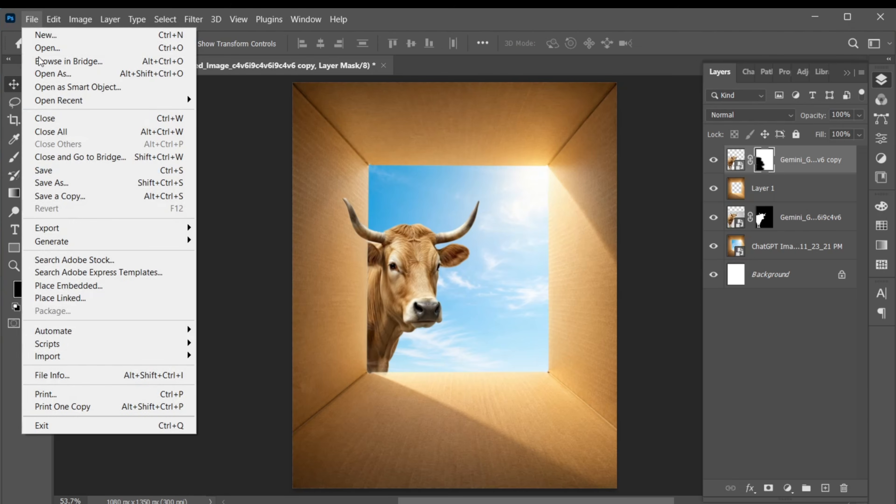
left_click(87, 285)
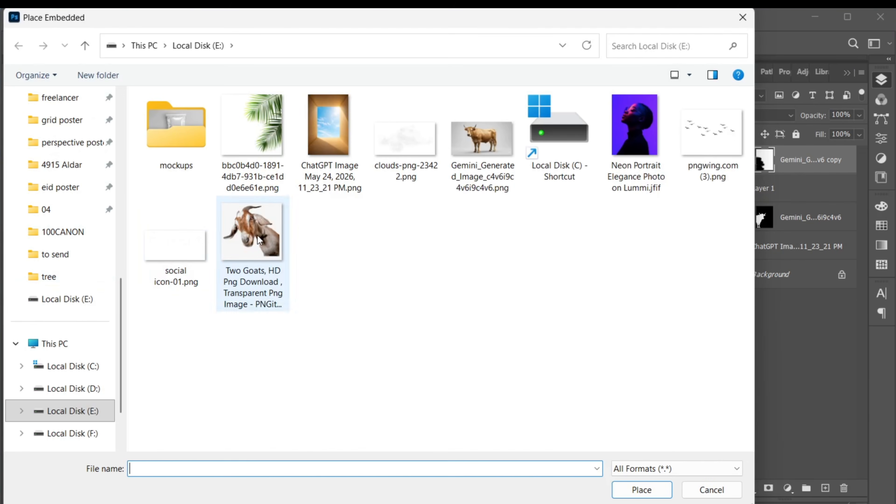
left_click(253, 241)
left_click(638, 490)
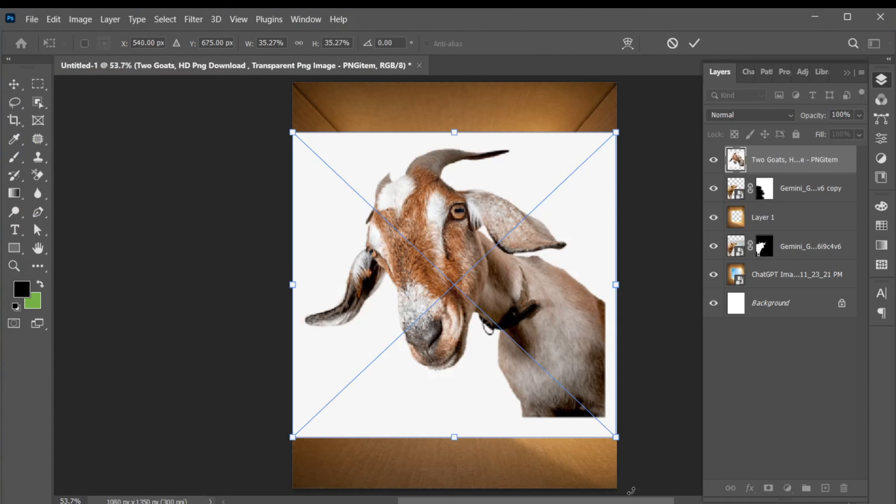
left_click(694, 44)
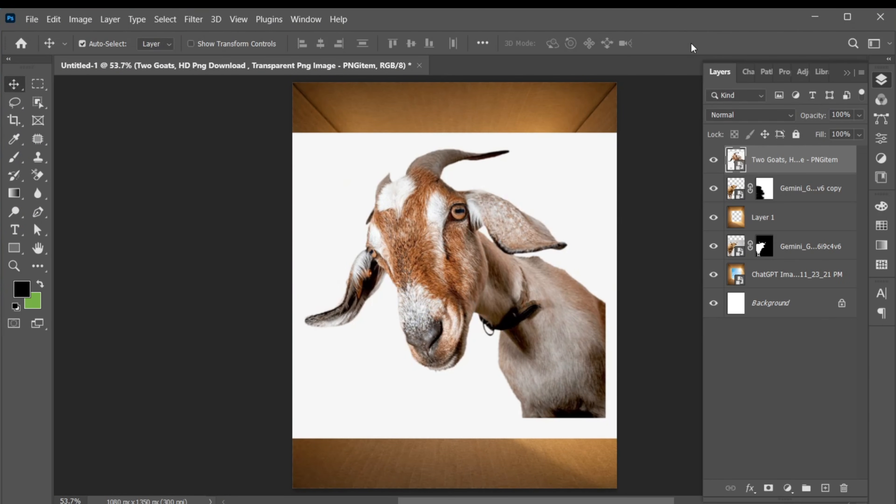
Mask out the goat's white background using Select Subject, with the gaps beneath the raised ear subtracted by Lasso
left_click(179, 19)
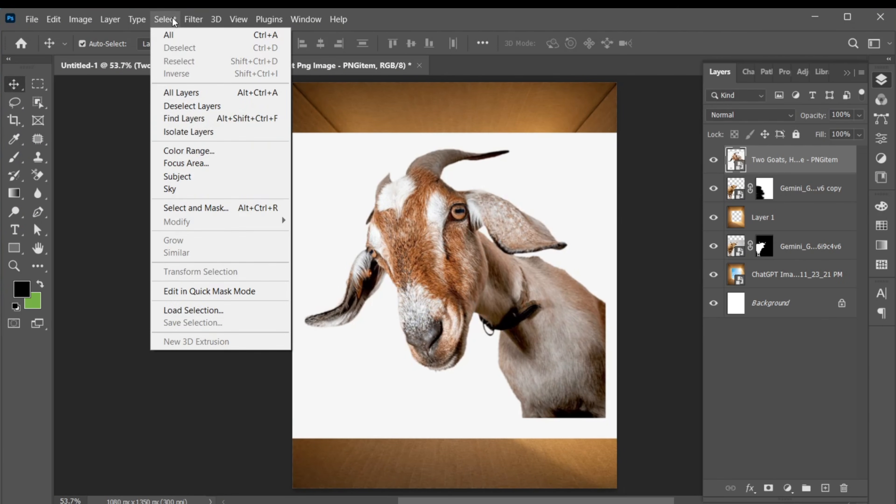
left_click(200, 176)
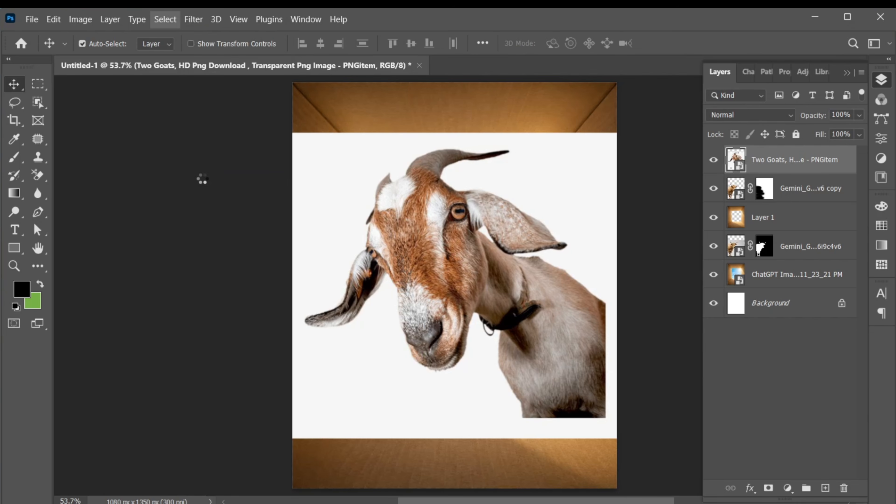
key("z")
left_click_drag(425, 191, 442, 197)
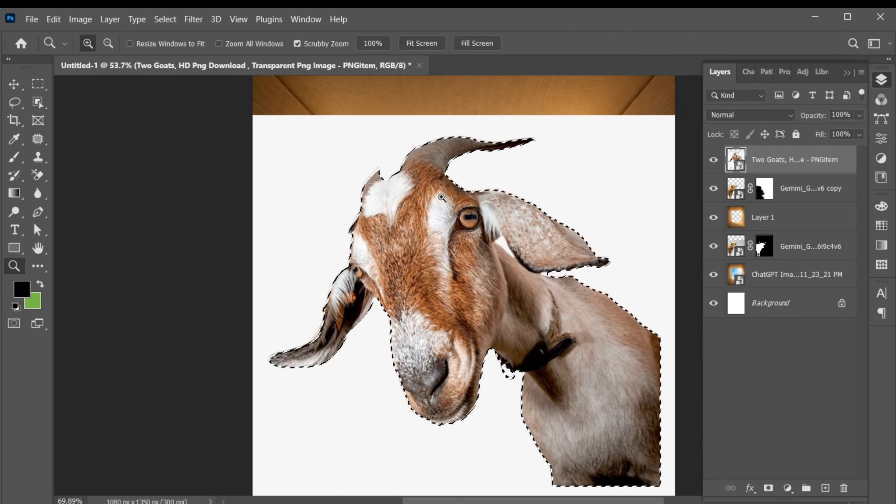
key("v")
key("l")
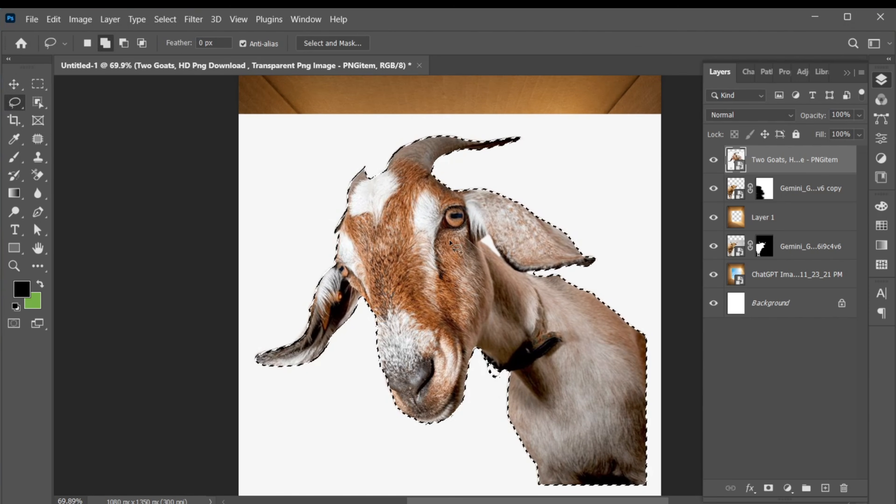
key("alt")
mouse_move(532, 277)
left_mouse_down()
mouse_move(551, 274)
mouse_move(526, 270)
mouse_move(548, 275)
left_mouse_up()
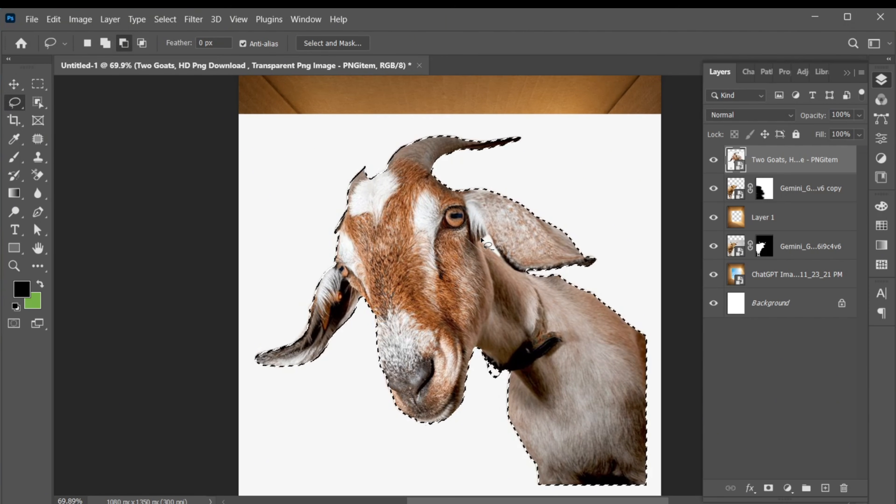
left_click_drag(492, 247, 488, 237)
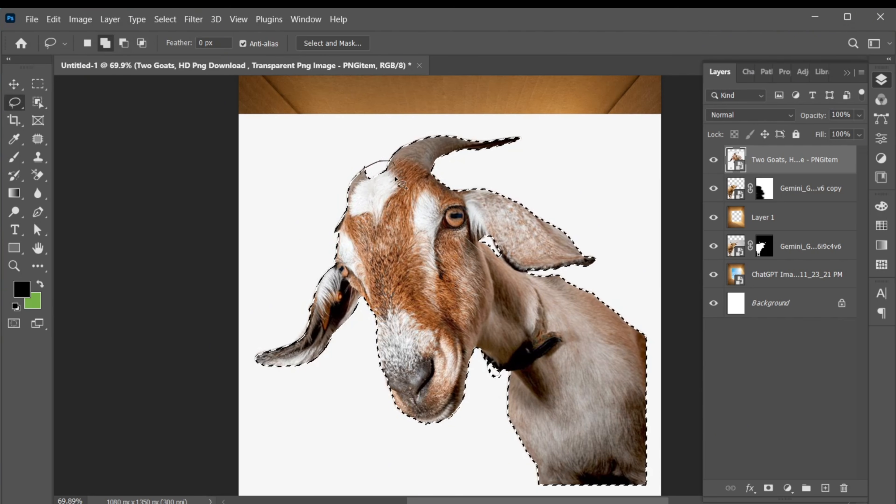
left_click(767, 487)
Scale the goat down and position it beside the cow at the sky opening's lower-right corner
key("v")
key("ctrl+t")
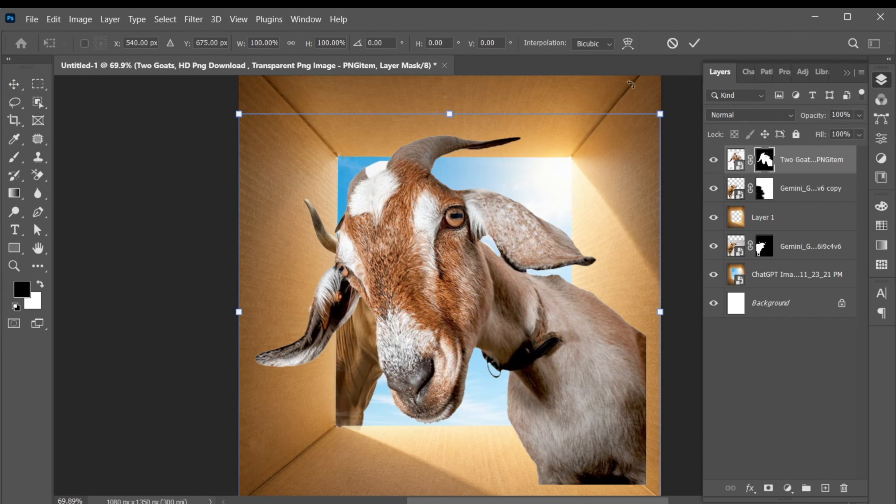
left_click_drag(658, 116, 584, 246)
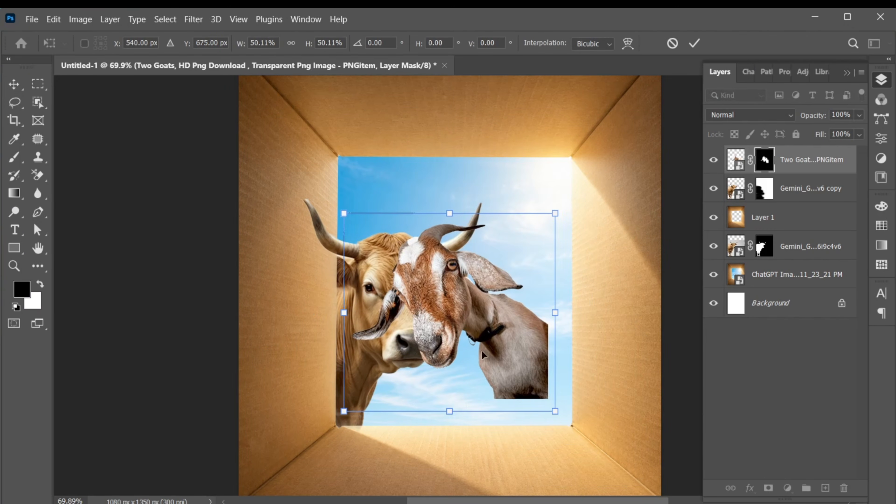
left_click_drag(464, 317, 509, 362)
left_click_drag(600, 258, 588, 283)
left_click_drag(529, 367, 533, 370)
left_click(694, 43)
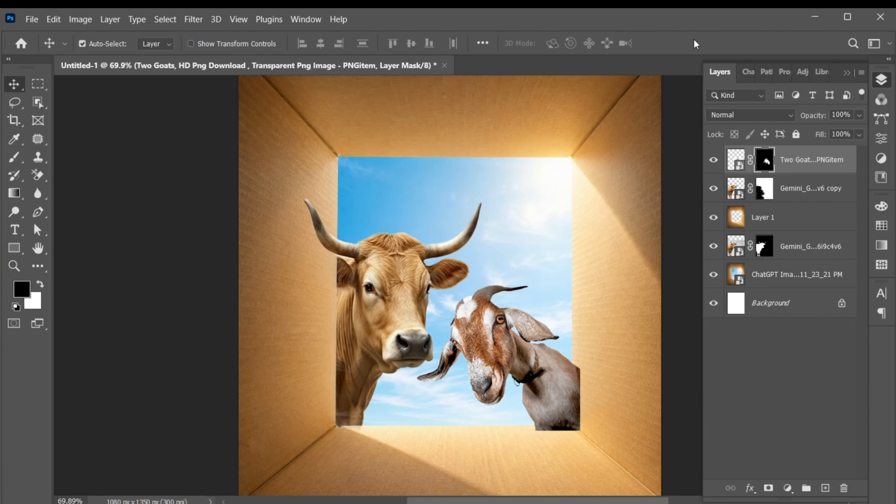
Duplicate the masked goat layer and place the copy directly below Layer 1 in the layer order
key("ctrl+2")
key("ctrl+j")
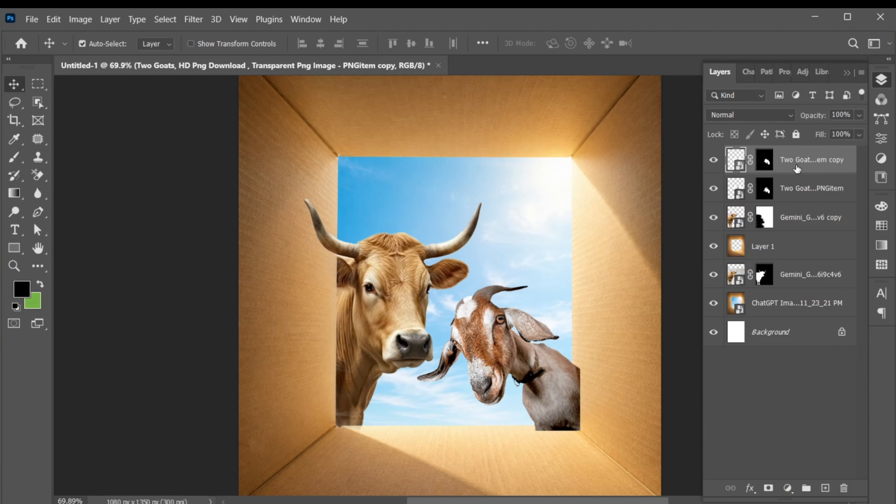
left_click_drag(781, 159, 784, 263)
Convert the upper goat layer to a Smart Object and add a blank white layer mask to it
left_click(779, 157)
right_click(779, 156)
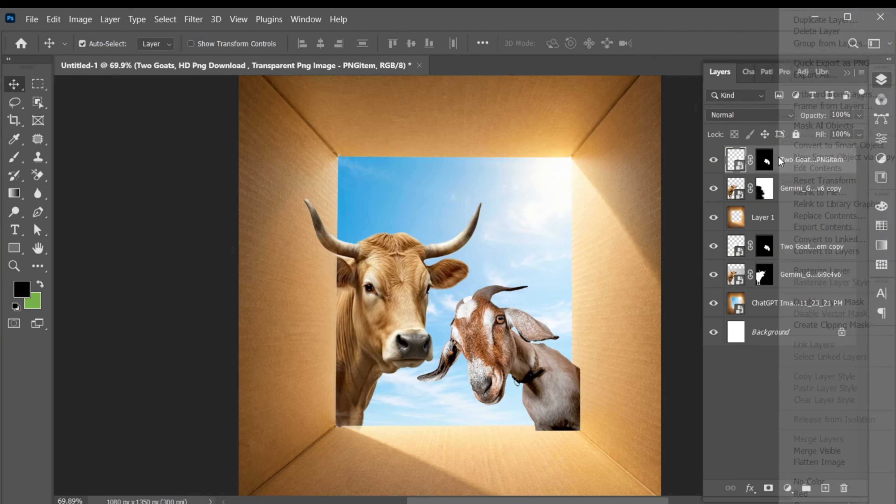
left_click(804, 146)
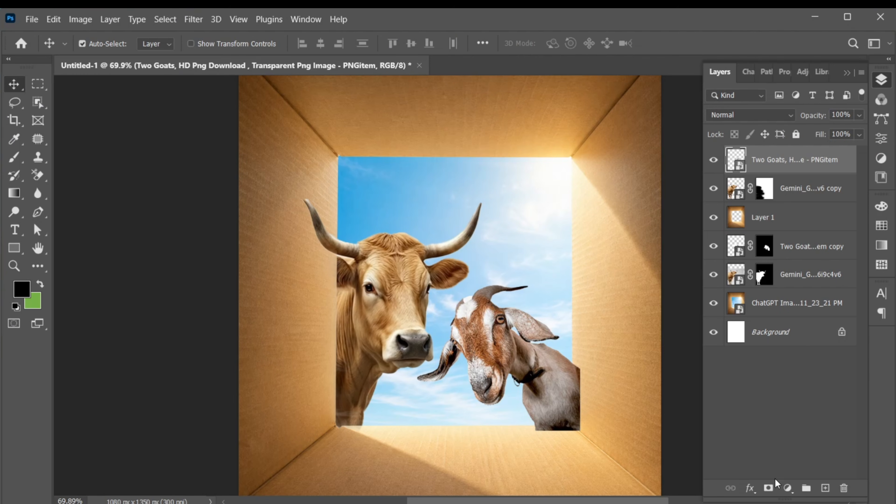
left_click(769, 488)
Paint black on the upper goat's mask with the 50 px brush to hide the body overlapping the box's right and bottom walls
left_click(13, 157)
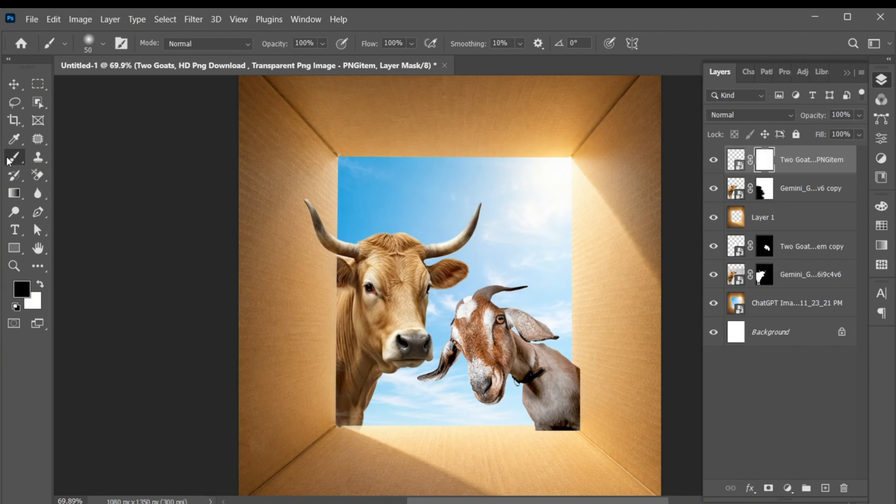
mouse_move(539, 454)
left_mouse_down()
mouse_move(563, 440)
mouse_move(528, 427)
mouse_move(612, 425)
mouse_move(548, 425)
mouse_move(581, 426)
mouse_move(578, 354)
left_mouse_up()
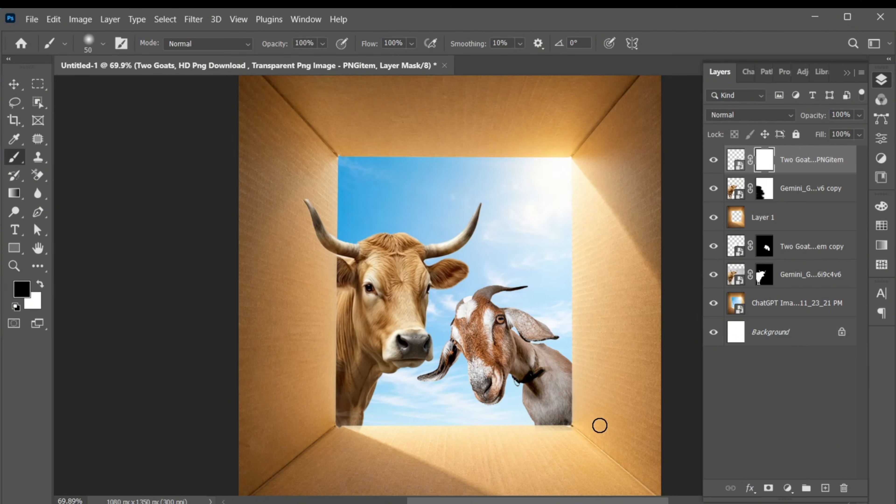
key("v")
key("ctrl+0")
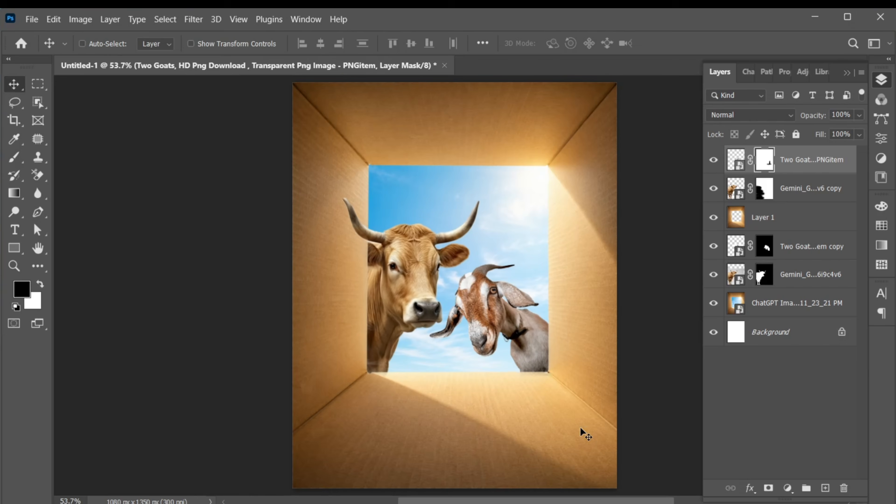
Scale both goat layers together to about 108% and reposition them against the opening's right edge
left_click(800, 163)
left_click(799, 248)
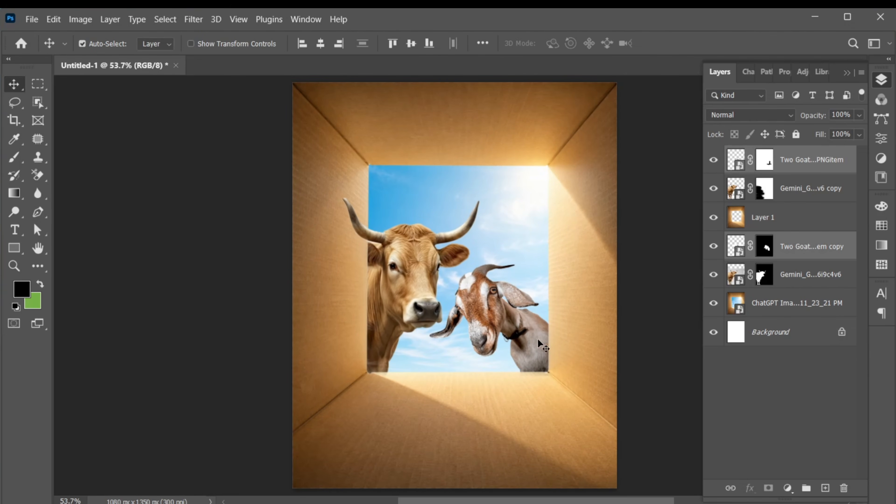
left_click_drag(537, 337, 535, 339)
key("ctrl+t")
left_click_drag(562, 384, 564, 393)
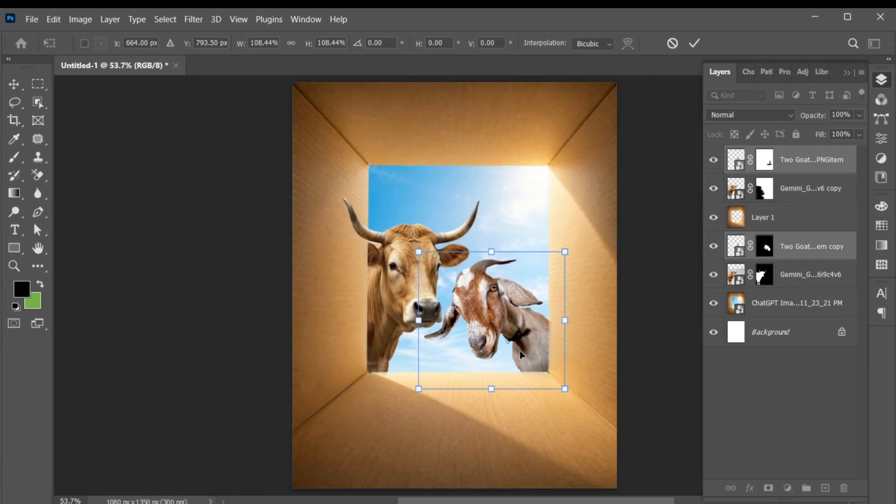
left_click_drag(520, 349, 551, 322)
left_click(695, 41)
Touch up the upper goat's mask in black along the opening's lower-right corner
left_click(765, 160)
key("b")
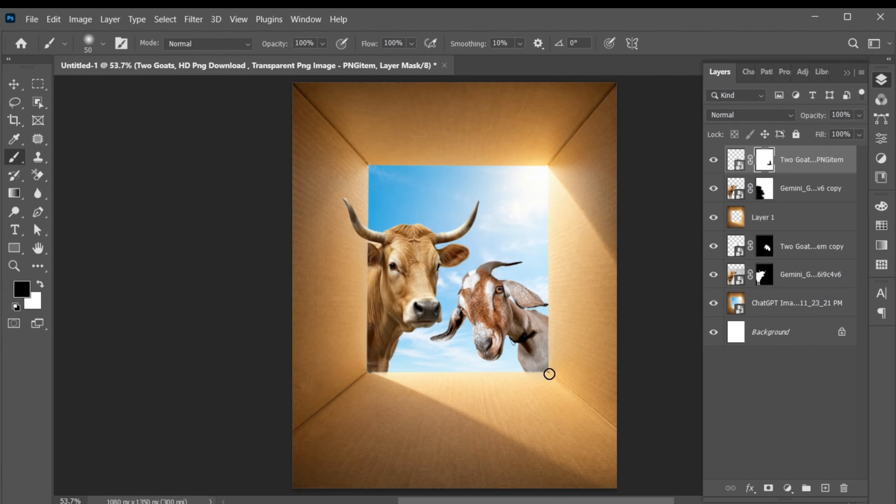
key("v")
key("ctrl+2")
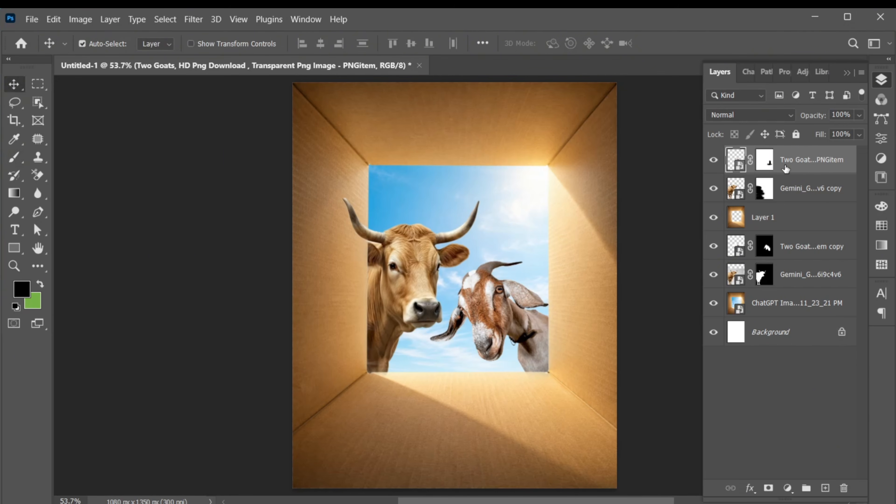
Add an Exposure adjustment clipped to Layer 1 with Exposure set to -0.61 to darken the box walls
left_click(784, 228)
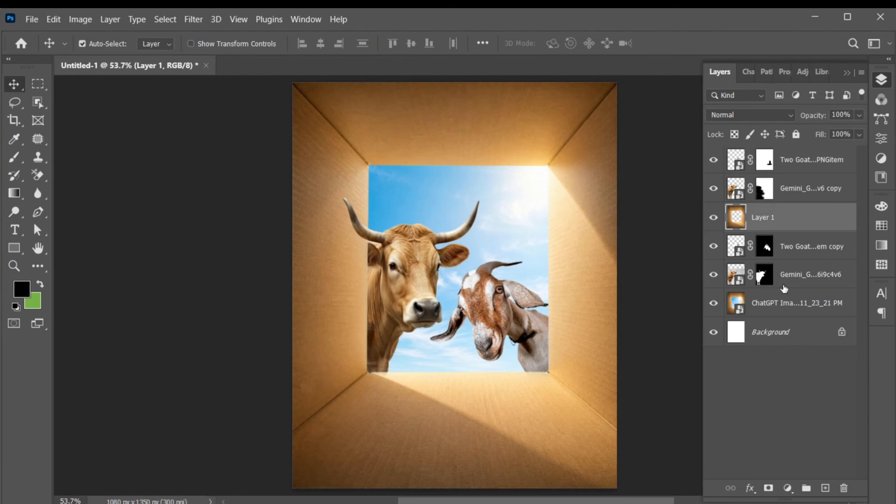
left_click(789, 488)
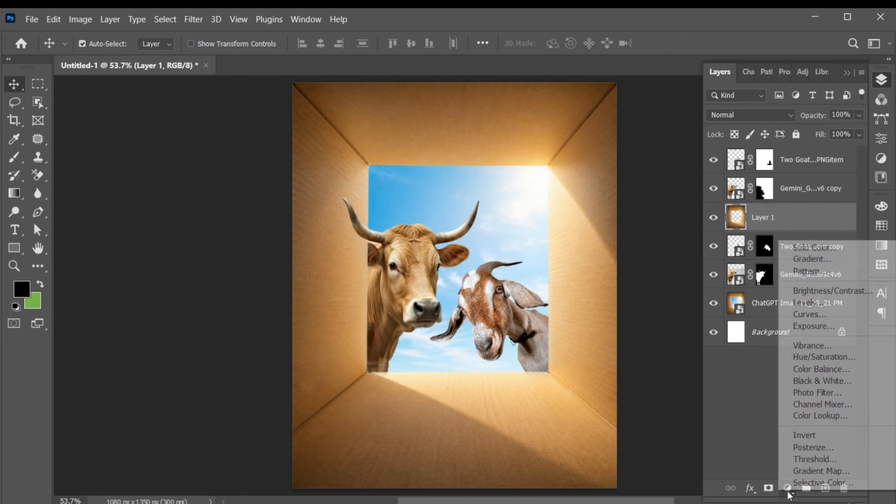
left_click(804, 323)
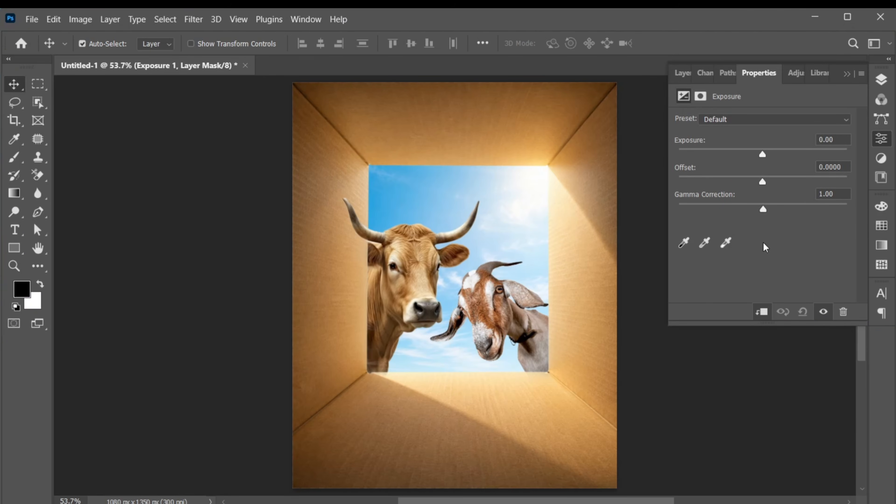
left_click_drag(761, 155, 754, 155)
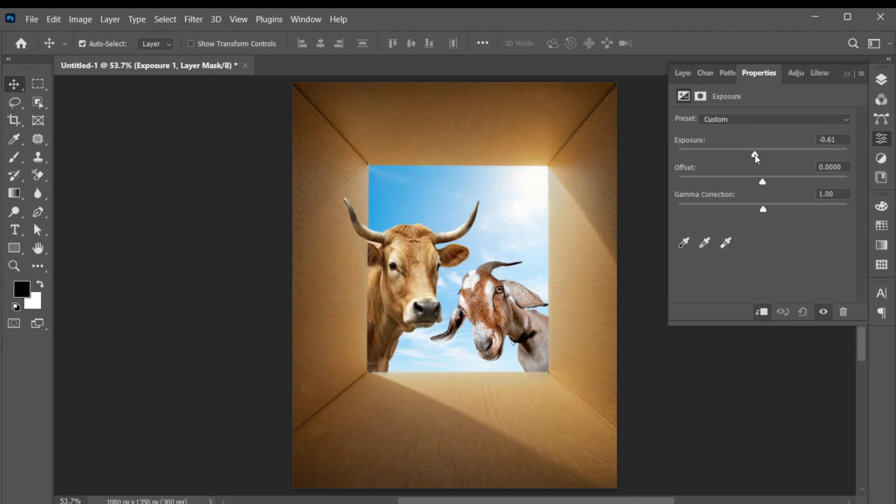
left_click(881, 80)
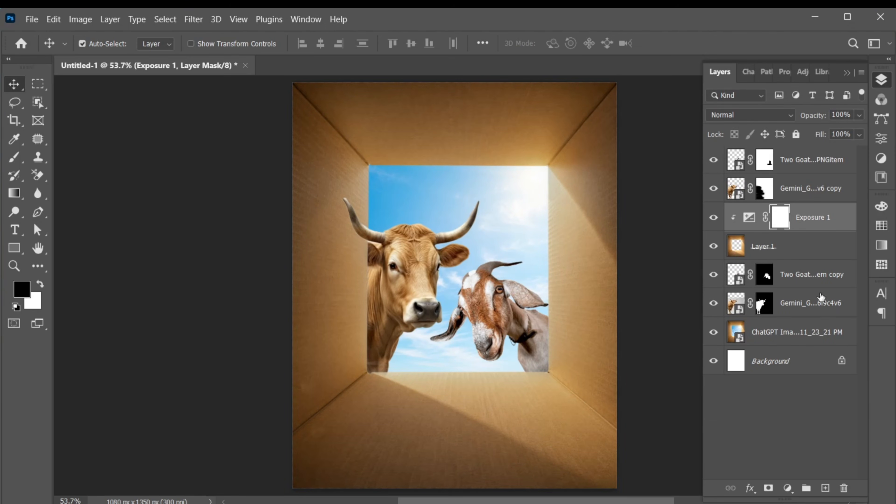
Add a Vibrance adjustment clipped to Layer 1 above Exposure 1 and raise its Vibrance moderately
left_click(787, 488)
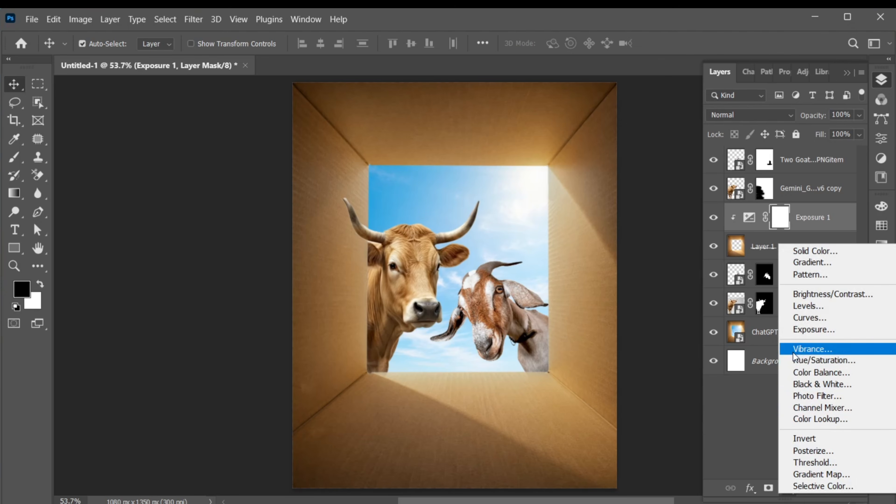
left_click(817, 351)
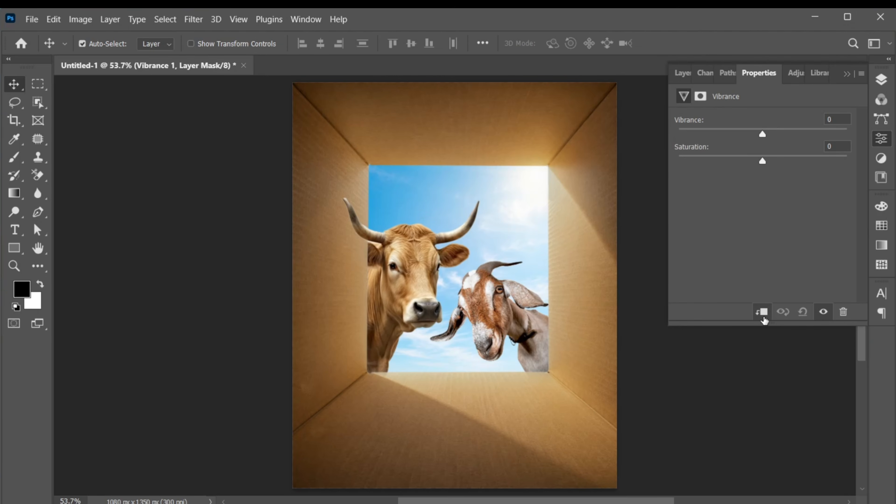
left_click_drag(763, 132, 790, 132)
left_click(883, 79)
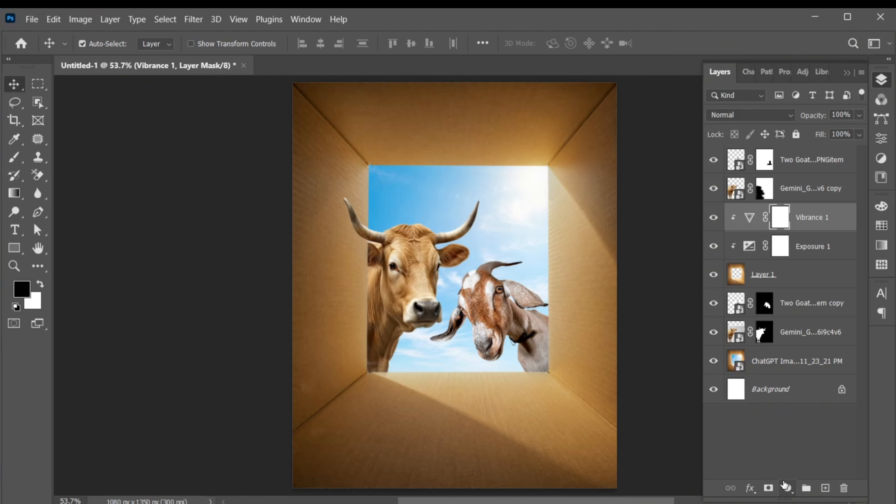
Add a Curves adjustment clipped to Layer 1 and pull the RGB curve's midpoint slightly down to darken the box
left_click(787, 488)
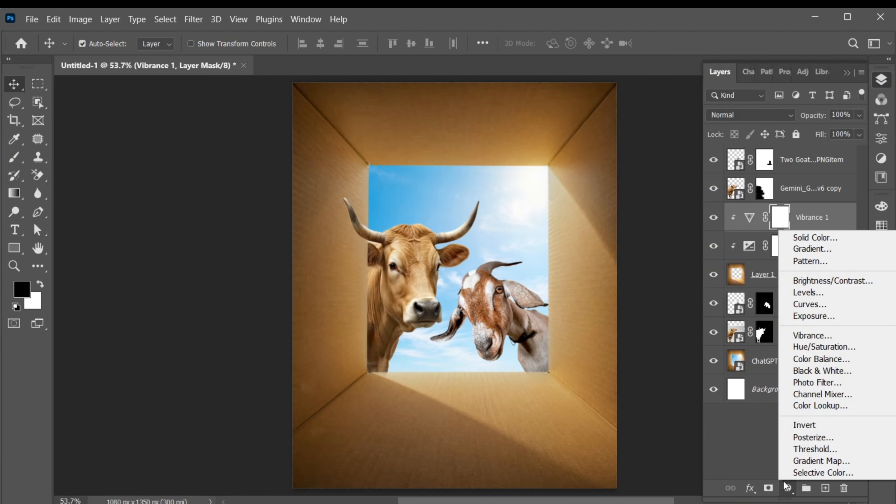
left_click(786, 306)
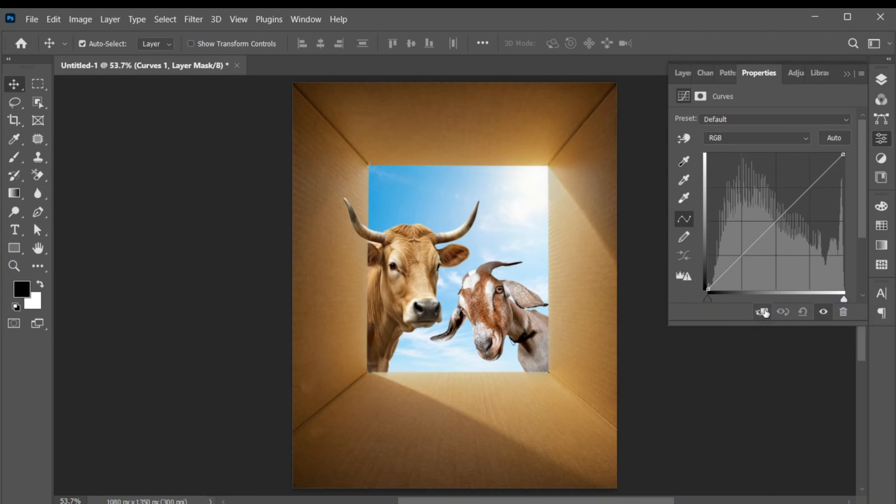
left_click_drag(763, 234, 766, 240)
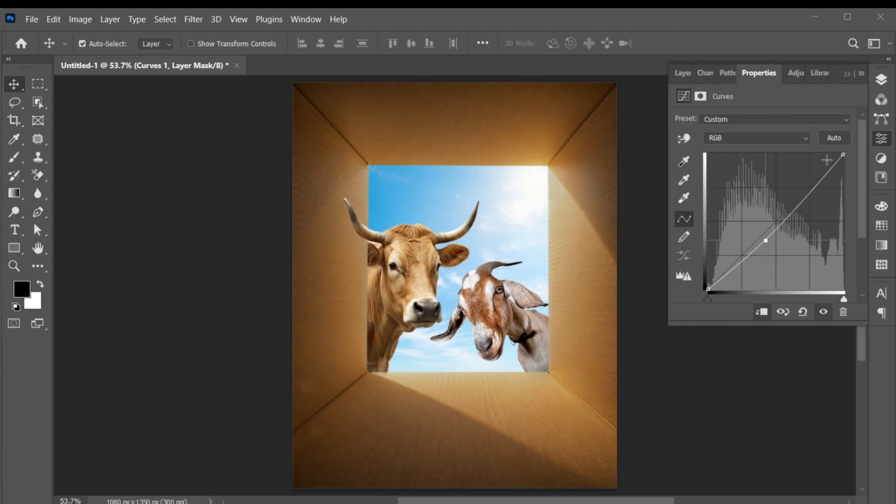
left_click(883, 79)
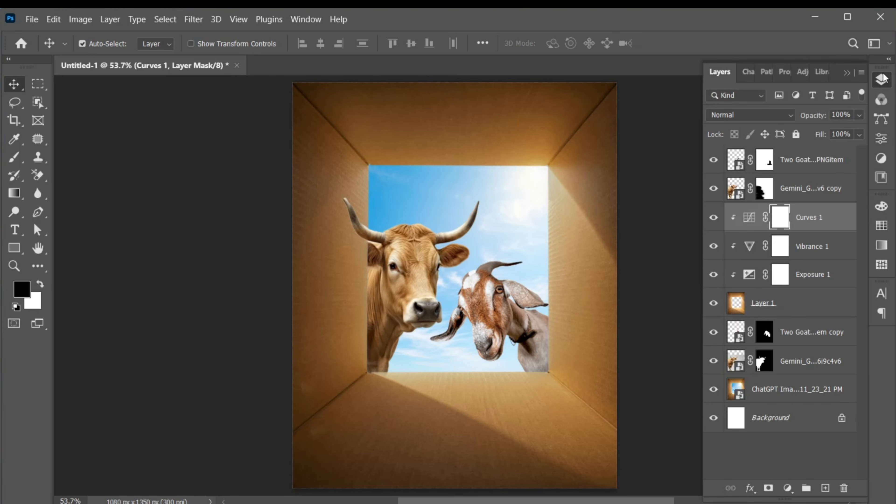
Create a new empty layer directly above Layer 1 and clip it to Layer 1
left_click(794, 313)
left_click(825, 487)
key("ctrl+alt+g")
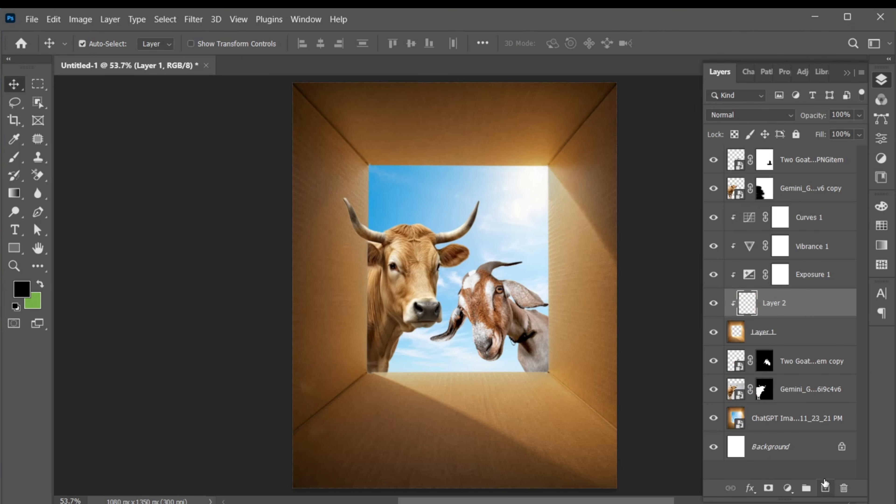
Paint a soft black shadow along the box floor's lower edge on Layer 2 with a 700 px brush at 41% flow
left_click(17, 162)
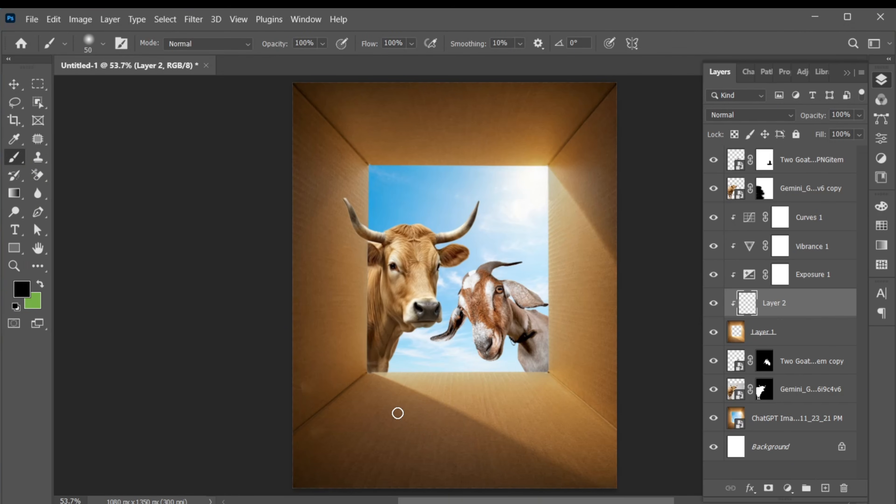
key("bracketright")
key("bracketright")
key("bracketright")
key("bracketright")
key("bracketright")
key("bracketright")
key("bracketright")
key("bracketright")
key("bracketright")
key("bracketright")
key("bracketright")
key("bracketright")
key("bracketright")
key("bracketleft")
left_click_drag(368, 47, 327, 47)
left_click_drag(458, 403, 458, 323)
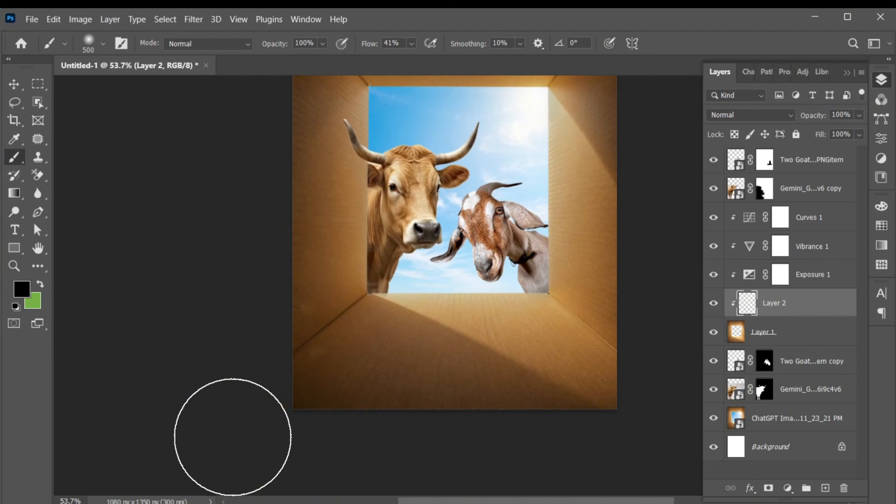
key("bracketright")
key("bracketright")
left_click_drag(233, 436, 697, 405)
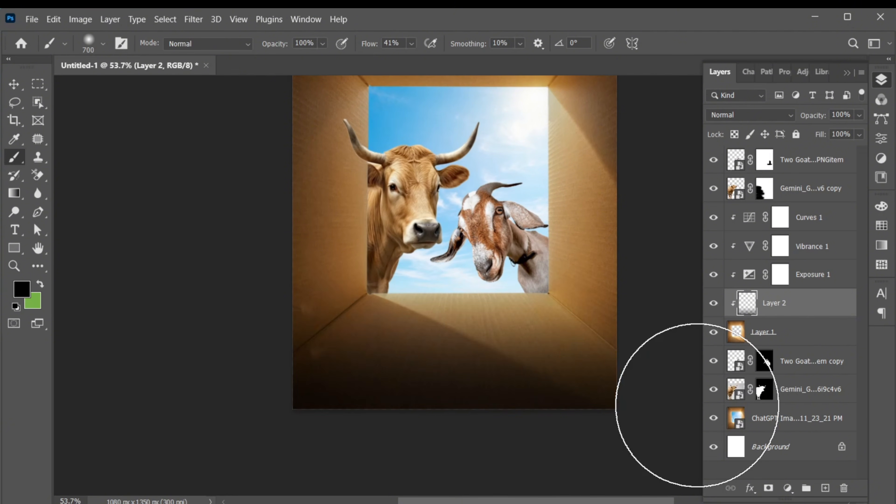
key("v")
scroll(696, 405, "up", 3)
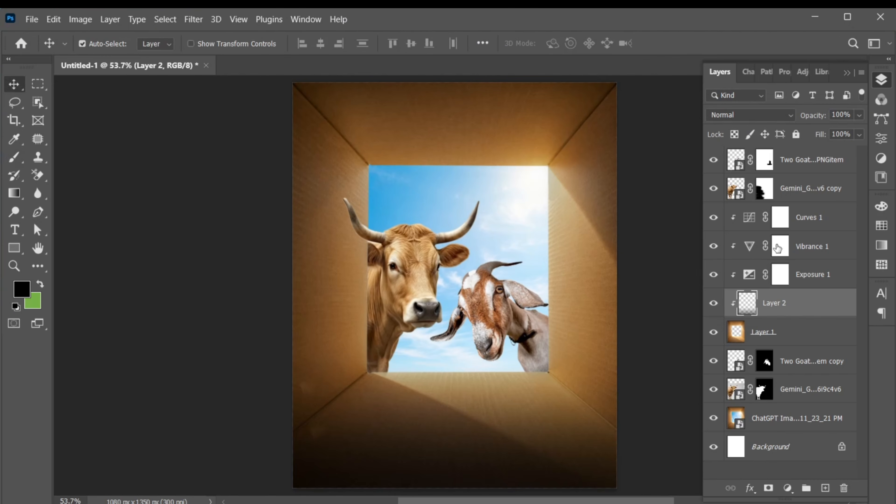
Add the text "Eid Ul Adha" on the box floor, above the topmost goat layer
left_click(827, 160)
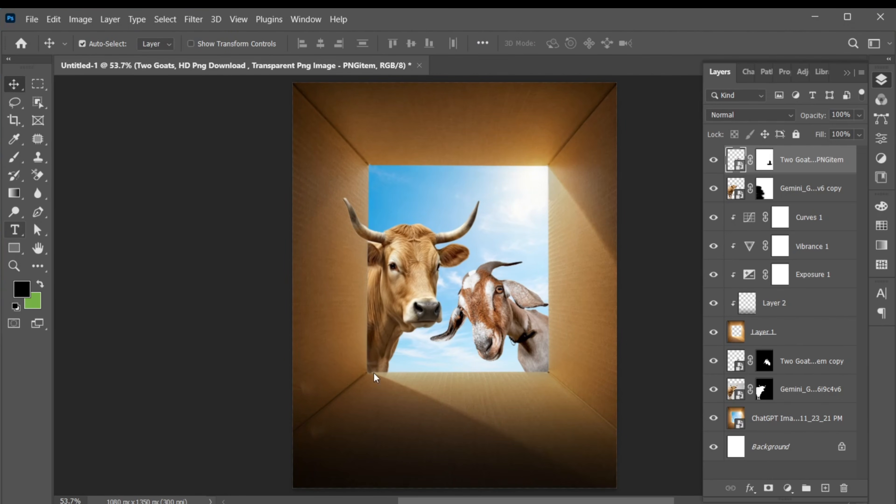
key("t")
left_click(412, 422)
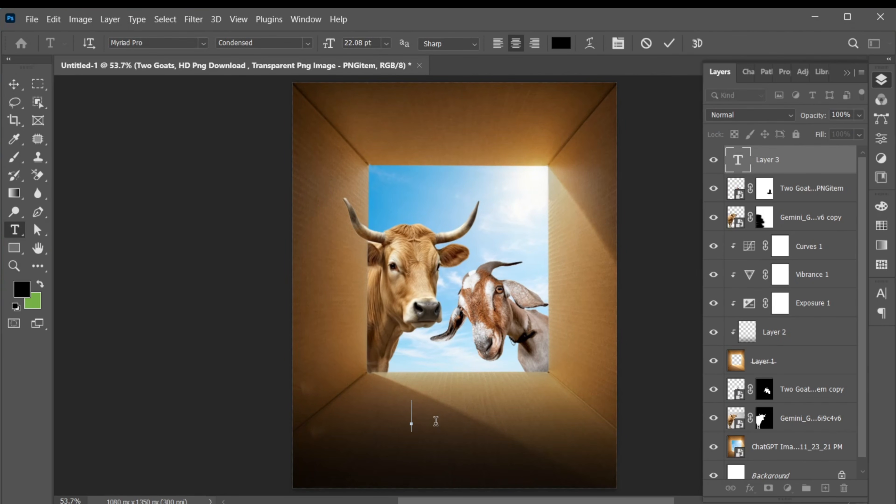
type("Eid Ul Adha")
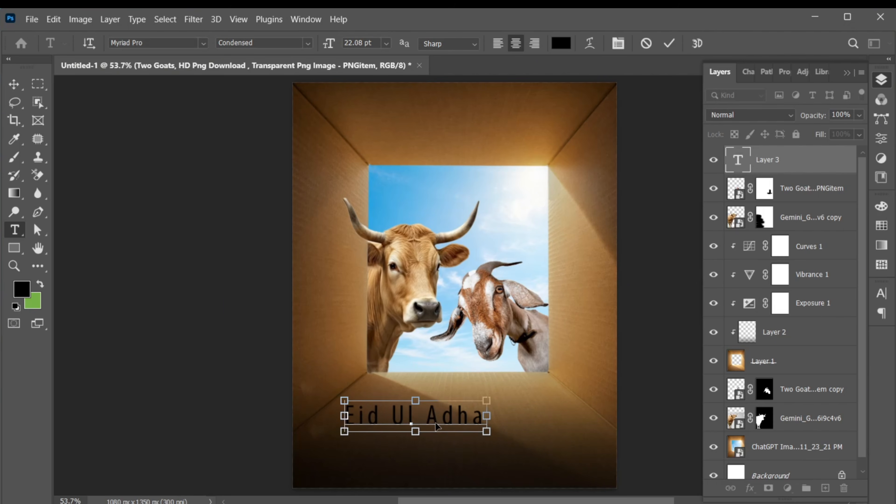
Set the font of the "Eid Ul Adha" text to Berkshire Swash Regular
key("ctrl+a")
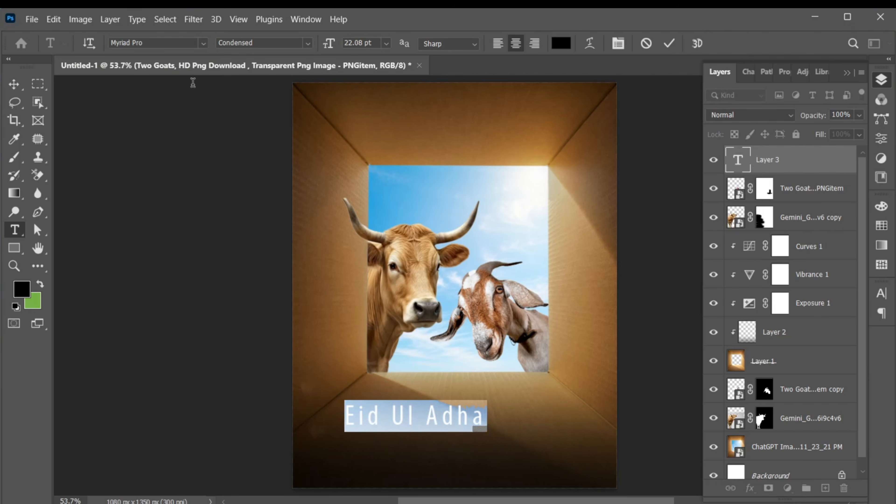
left_click(171, 42)
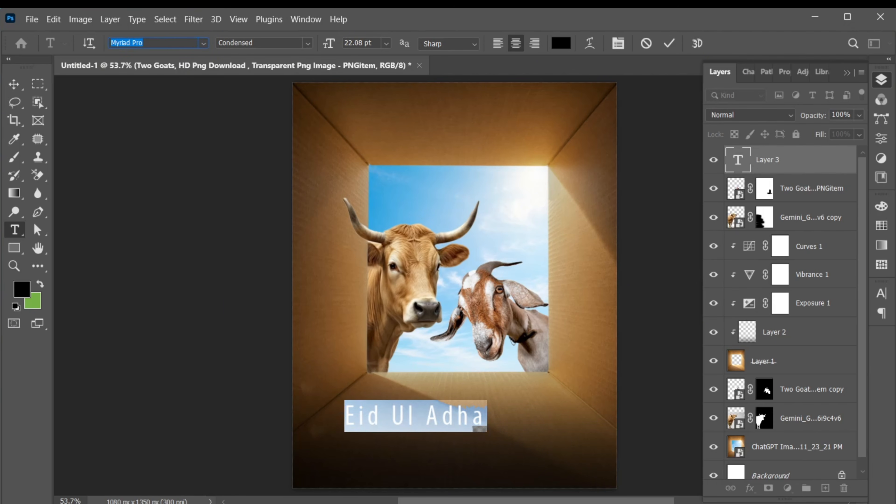
type("berk")
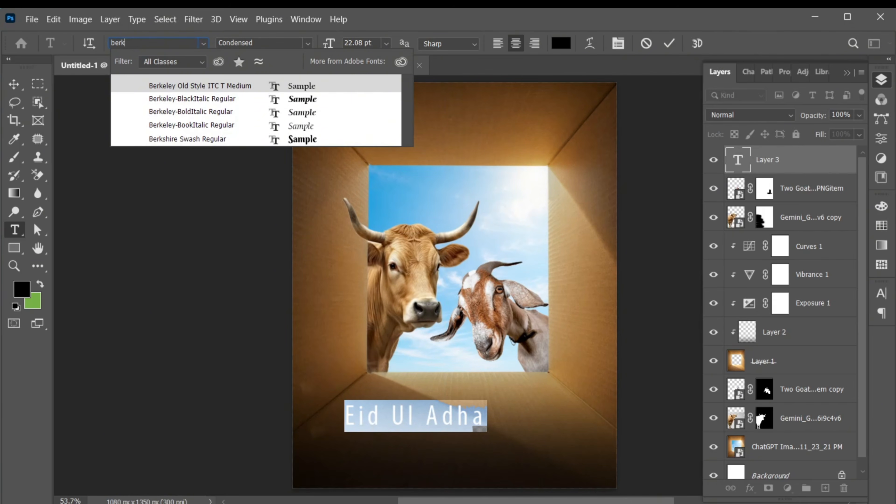
type("s")
left_click(182, 84)
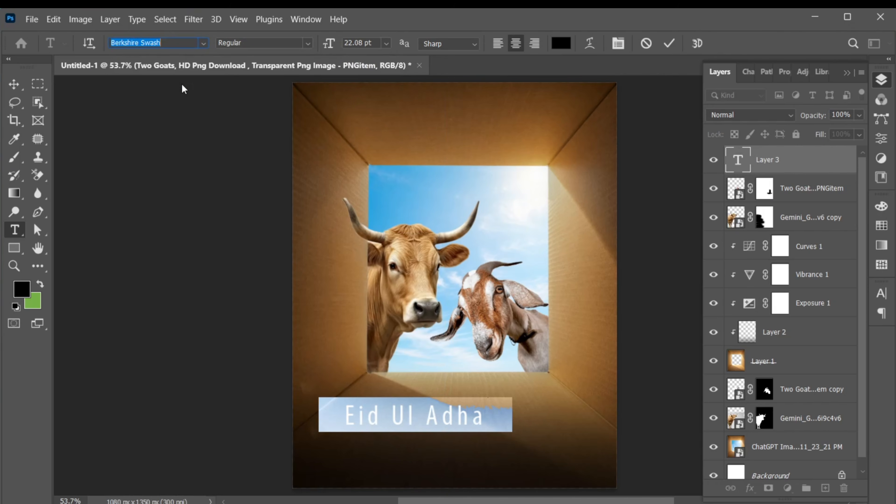
Color the "Eid Ul Adha" text white and set its tracking to 0
left_click(563, 47)
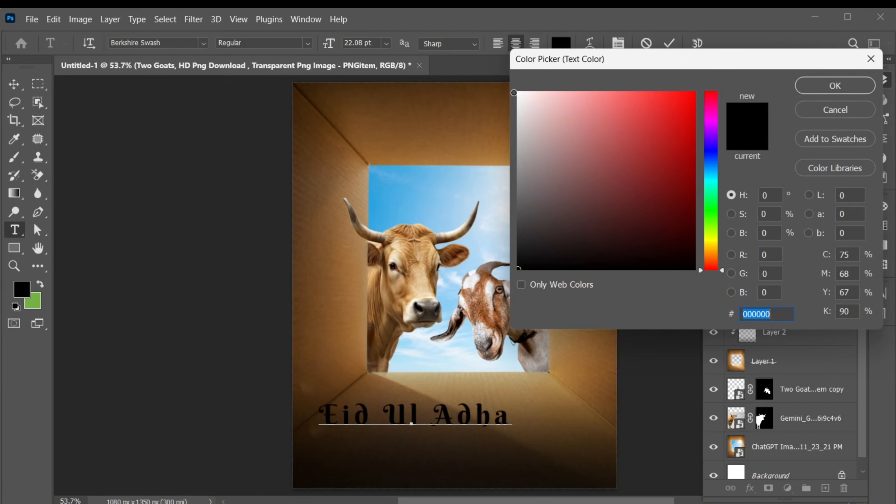
left_click(517, 93)
left_click(835, 86)
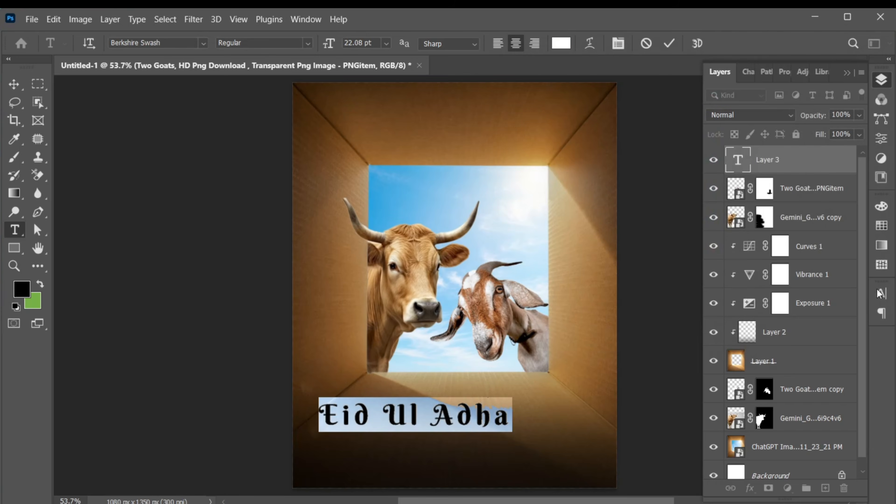
left_click(881, 293)
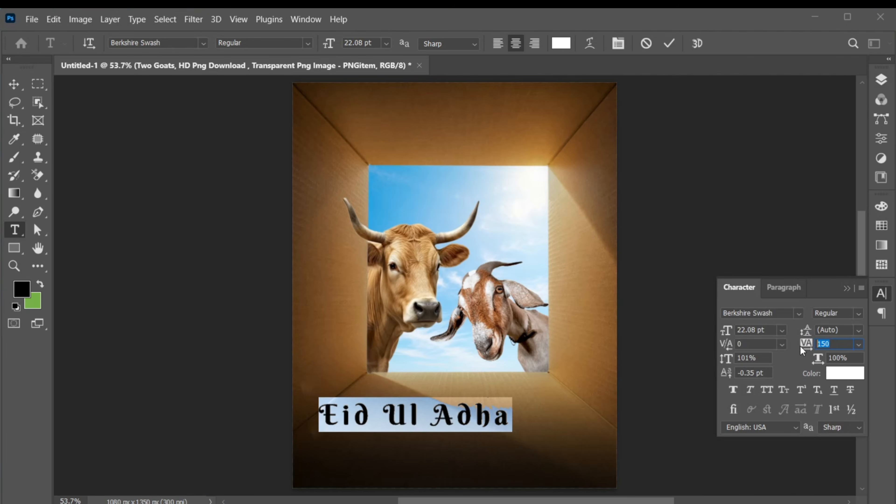
key("Return")
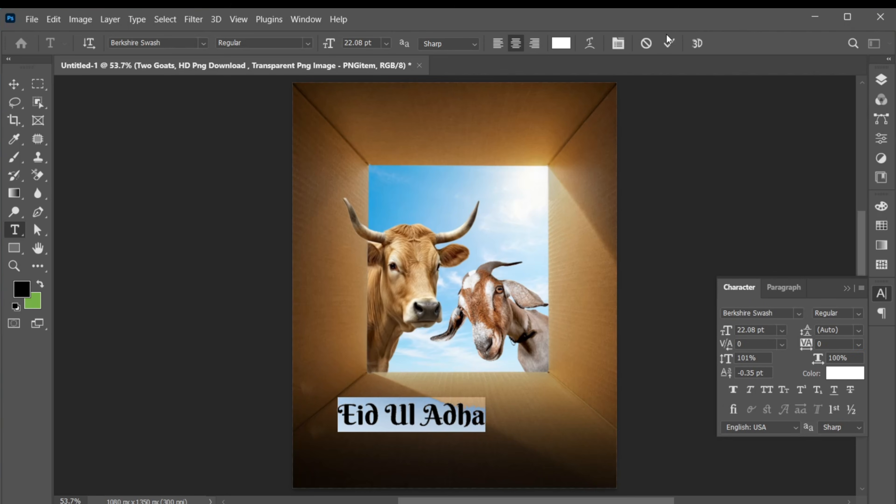
left_click(669, 42)
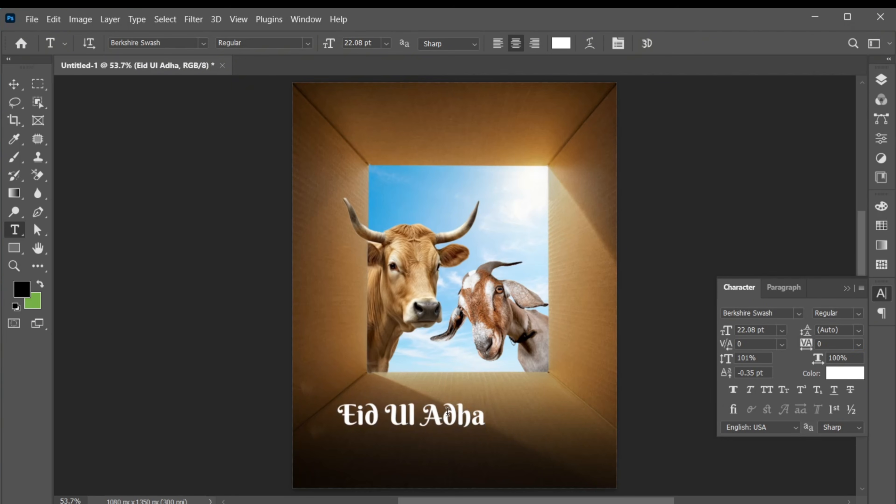
Scale the "Eid Ul Adha" text to about 161% and center it across the box floor
key("v")
key("ctrl+t")
left_click_drag(484, 431, 513, 432)
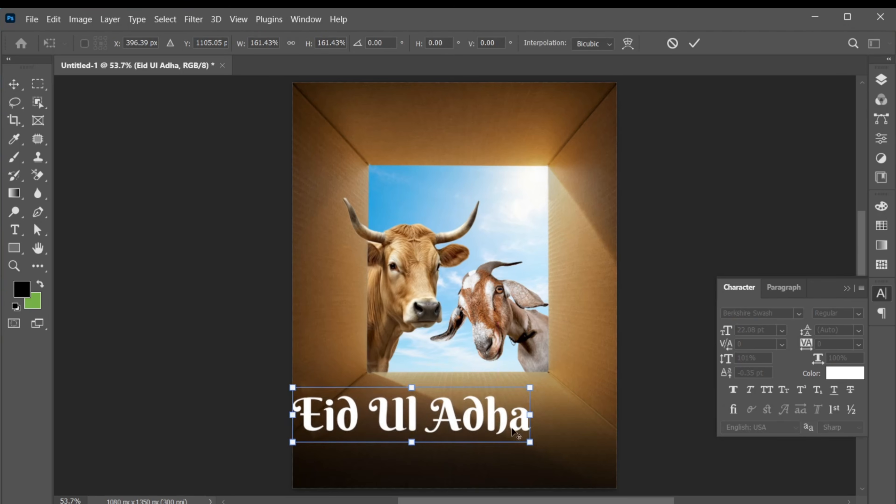
left_click_drag(449, 421, 477, 383)
left_click(695, 43)
Replace the wording of the duplicated "Eid Ul Adha" text above the original with "Happy"
key("t")
left_click(480, 392)
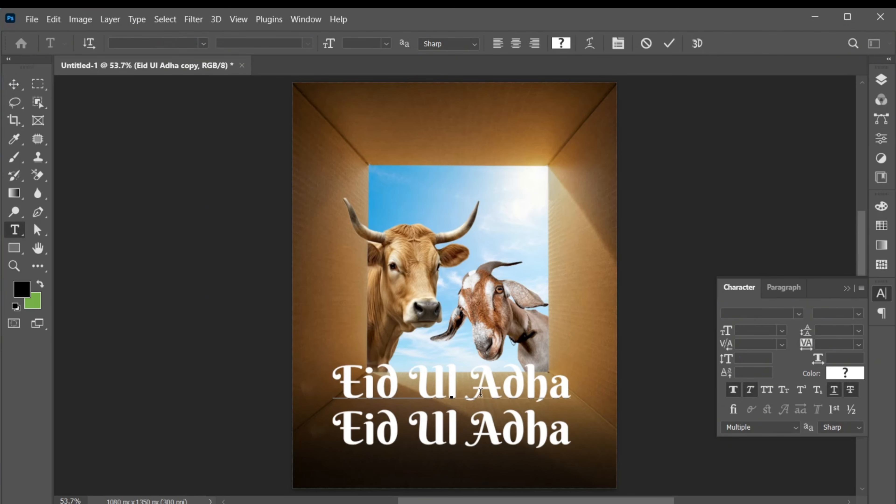
key("ctrl+a")
type("Hap")
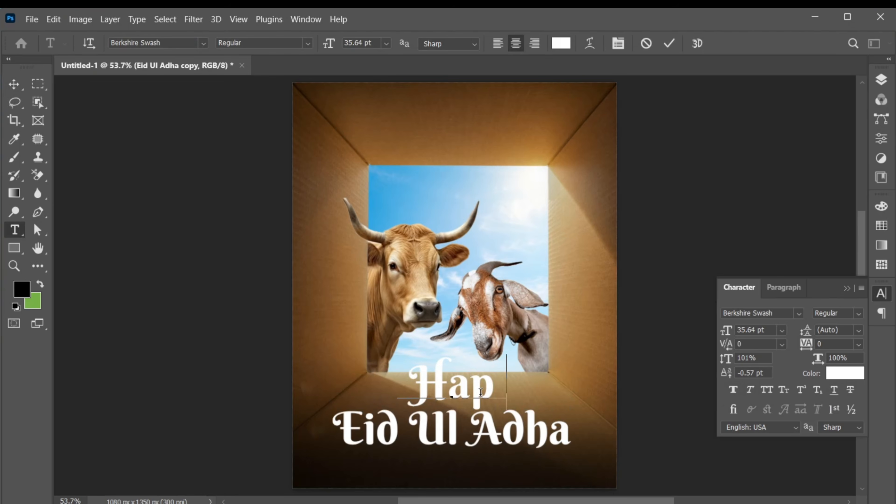
type("py")
Set the font of the "Happy" text to Bright Sunshine Regular
key("ctrl+a")
left_click(184, 43)
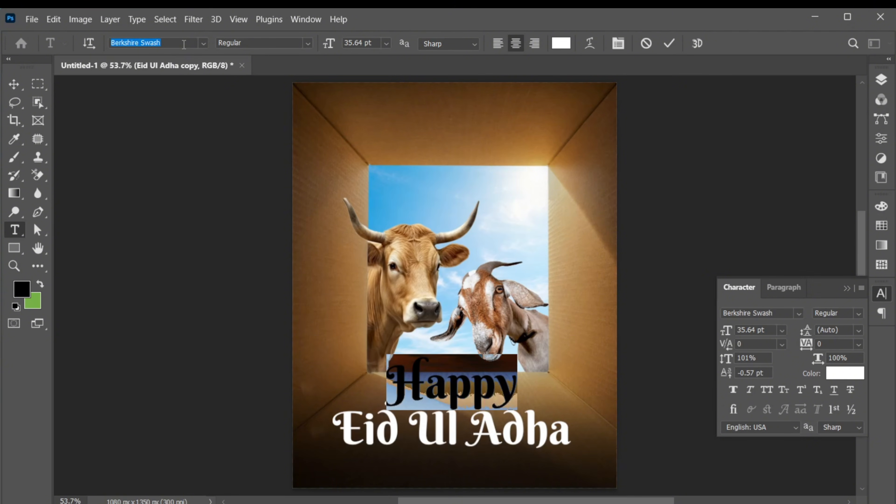
type("bright sun")
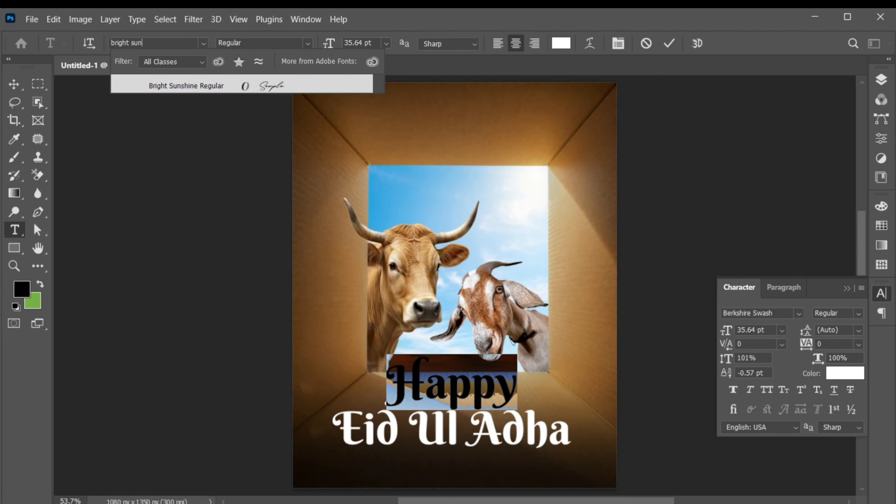
left_click(259, 86)
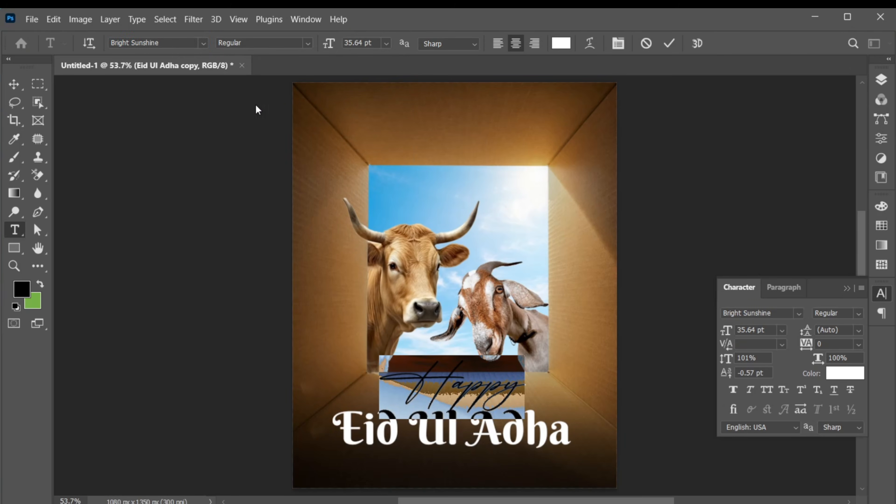
left_click(663, 43)
Scale the "Happy" text down to about half size, centered just above "Eid Ul Adha"
key("v")
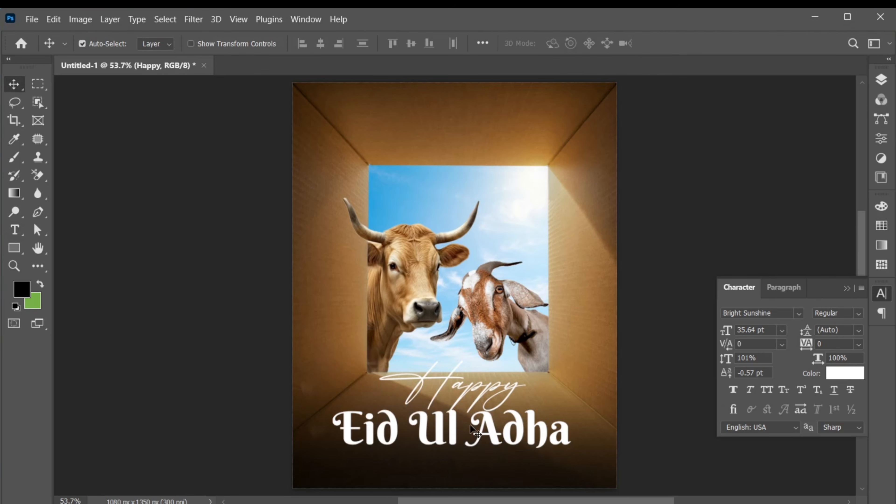
key("ctrl+t")
left_click_drag(525, 418, 460, 393)
key("Return")
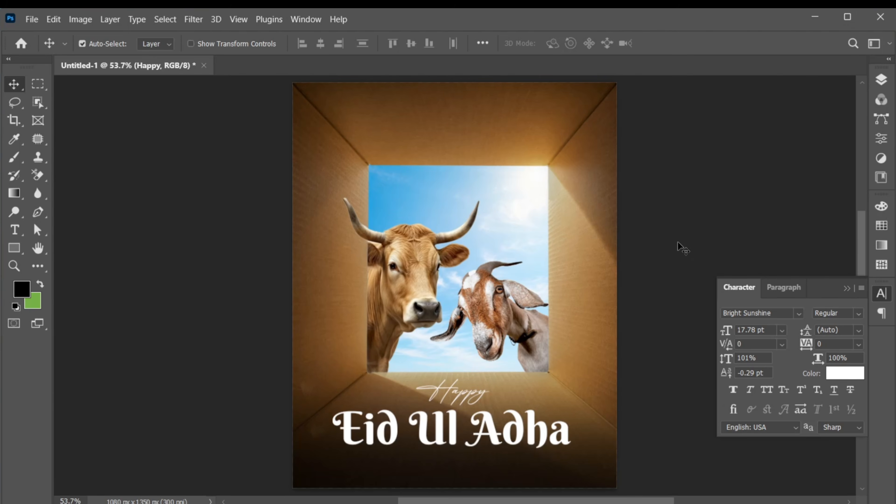
Convert the "Happy" and "Eid Ul Adha" text layers together into one Smart Object
left_click(882, 80)
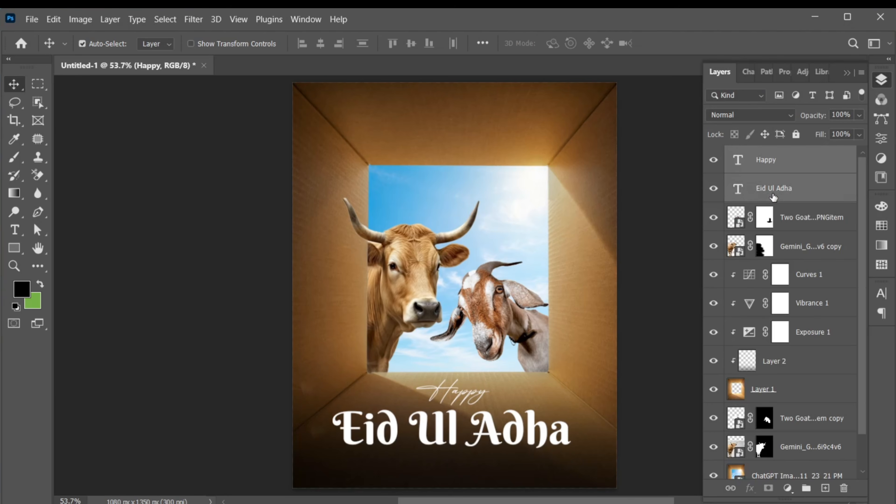
right_click(758, 163)
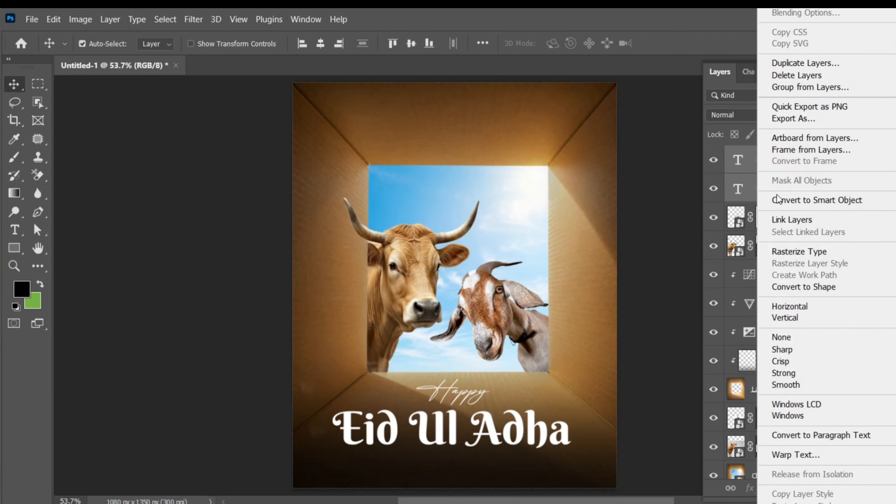
left_click(778, 199)
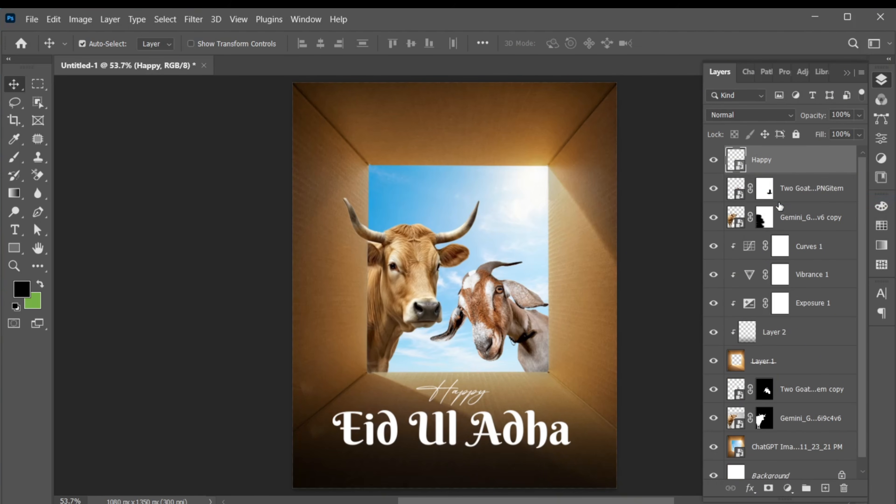
Scale the title Smart Object to about 85% and apply Perspective, widening its bottom edge to match the box floor
key("ctrl+t")
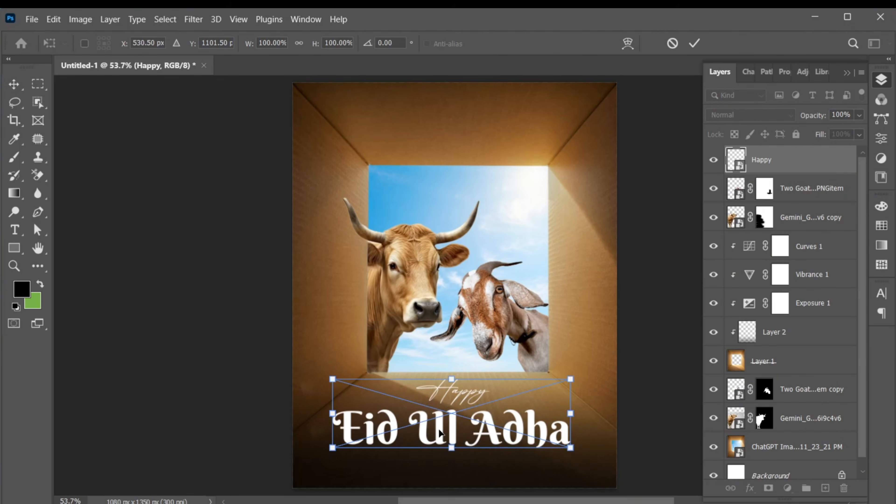
left_click_drag(570, 449, 553, 442)
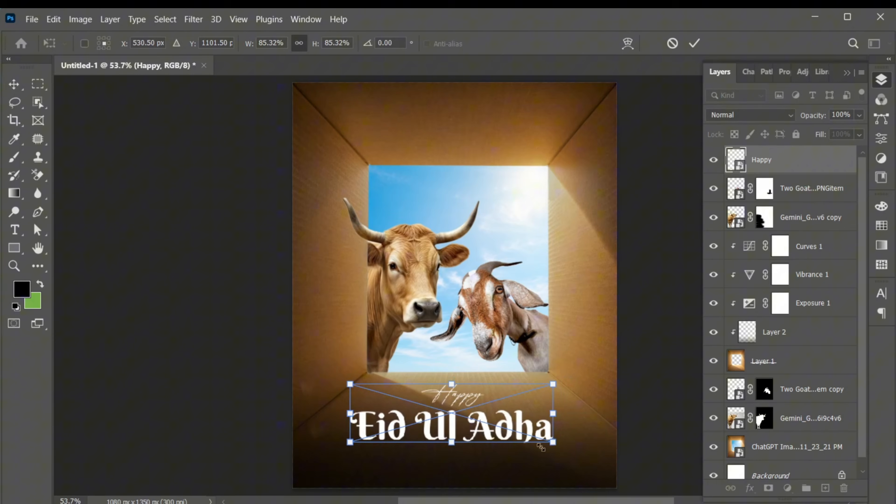
right_click(402, 449)
left_click(436, 245)
left_click_drag(558, 446, 626, 419)
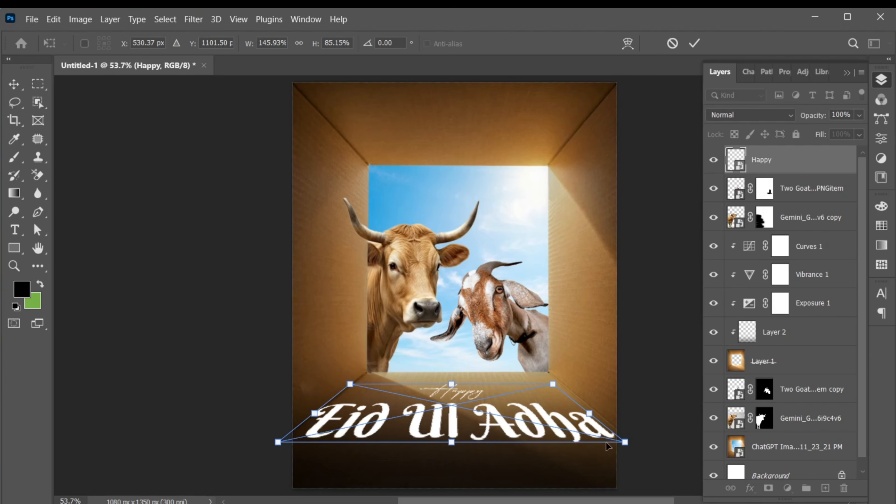
key("Return")
Scale the perspective title down slightly so its bottom edge fits within the poster's width
key("ctrl+t")
left_click_drag(624, 442, 606, 441)
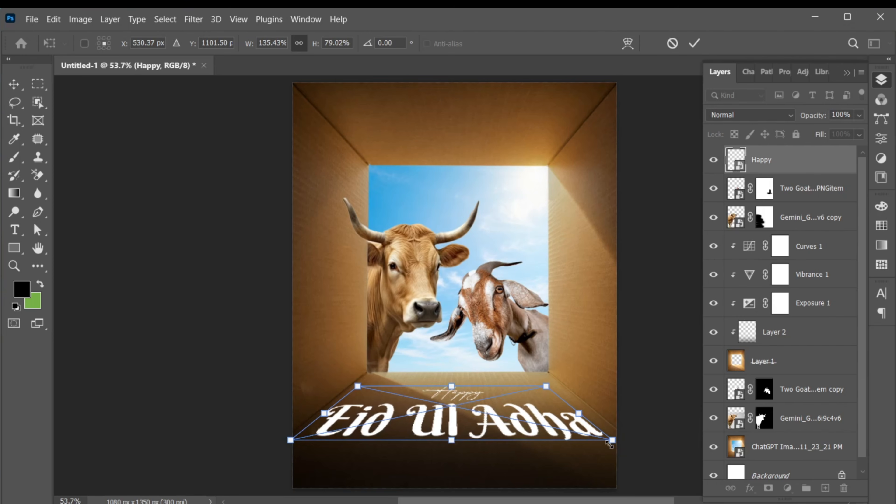
key("Return")
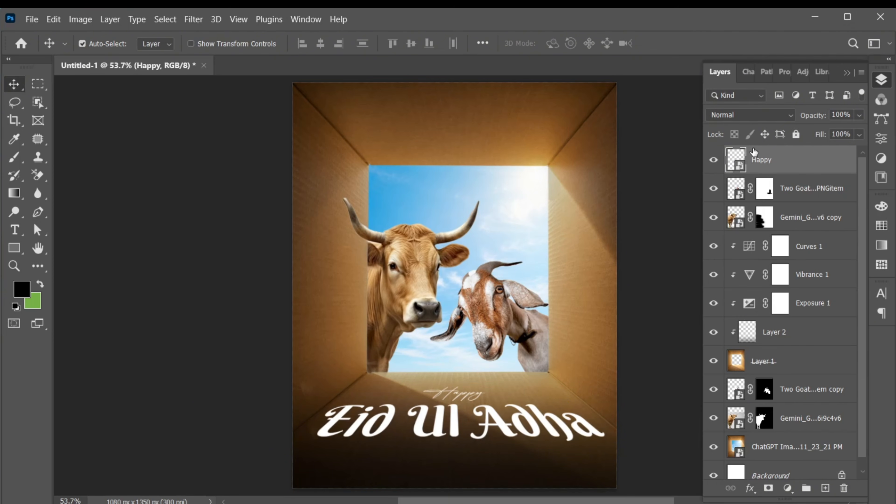
Blend the title into the cardboard using Blend If on the underlying layer, splitting blacks to 0/146 and whites to 108/255
left_click(751, 489)
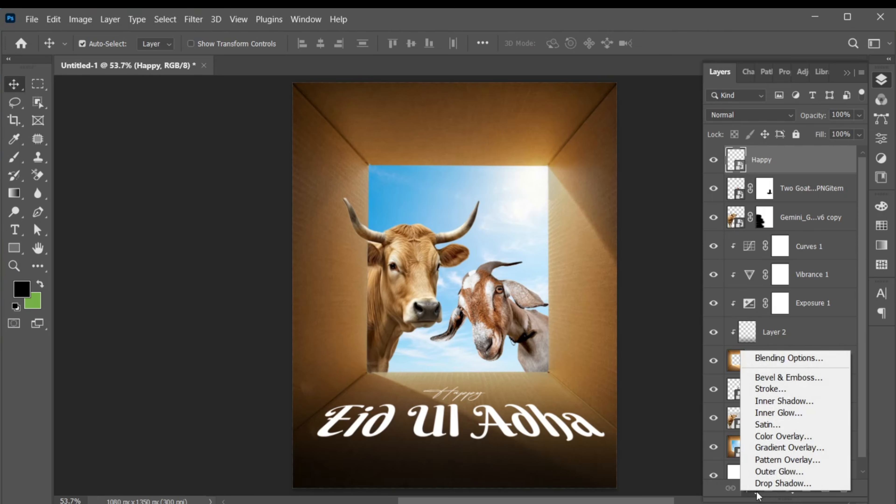
left_click(759, 357)
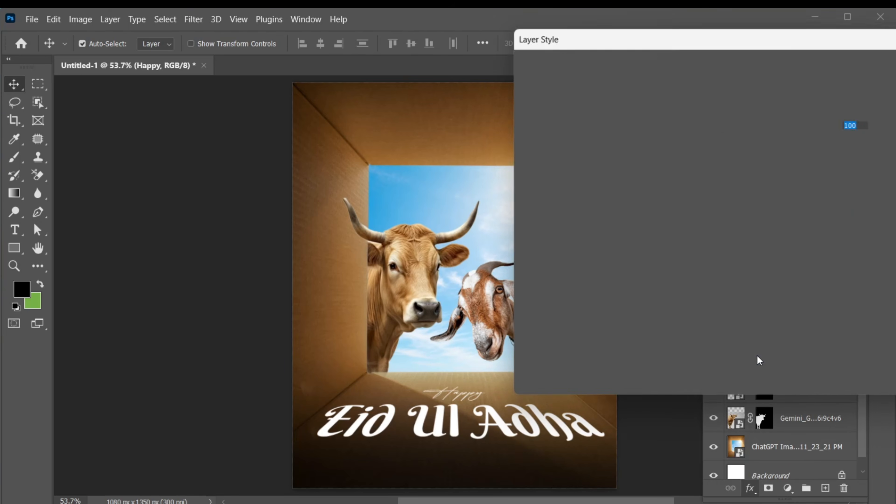
left_click_drag(793, 37, 633, 15)
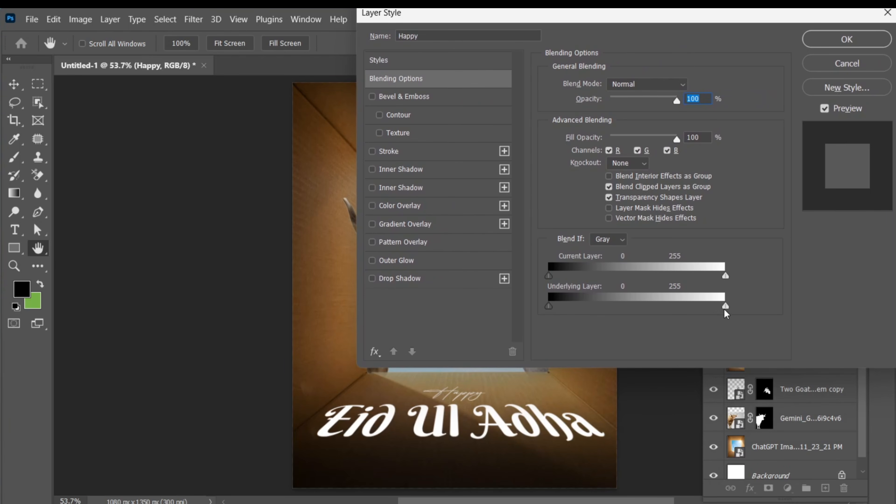
left_click_drag(725, 308, 661, 310)
left_click_drag(551, 306, 682, 306)
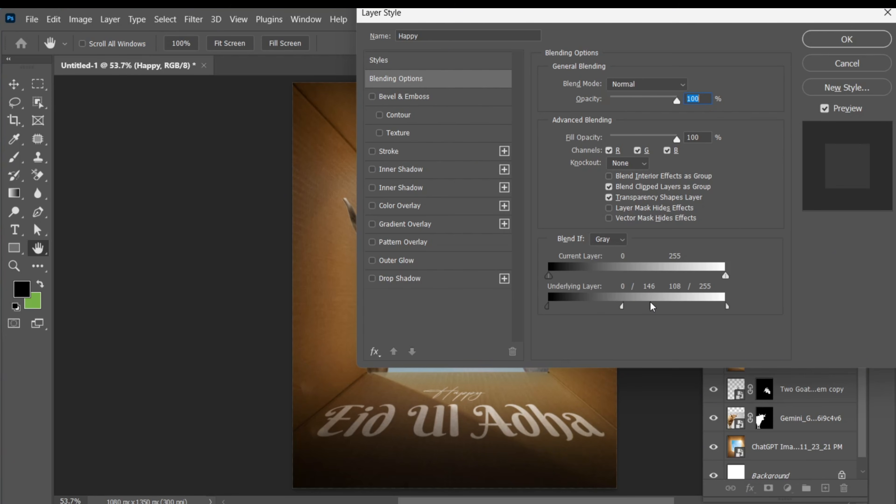
left_click(863, 35)
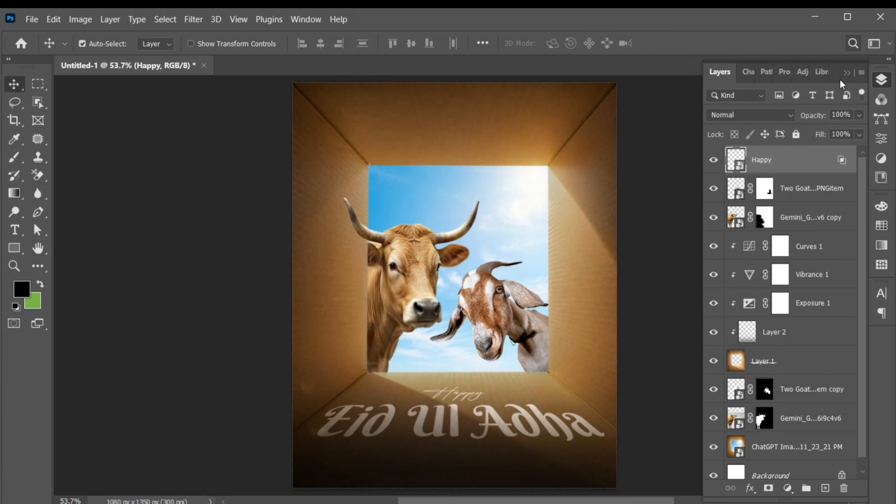
Add a text box below the title and paste "Wishing you and your family a joyful and blessed Eid ul Adha filled with love and prosperity."
left_click(14, 230)
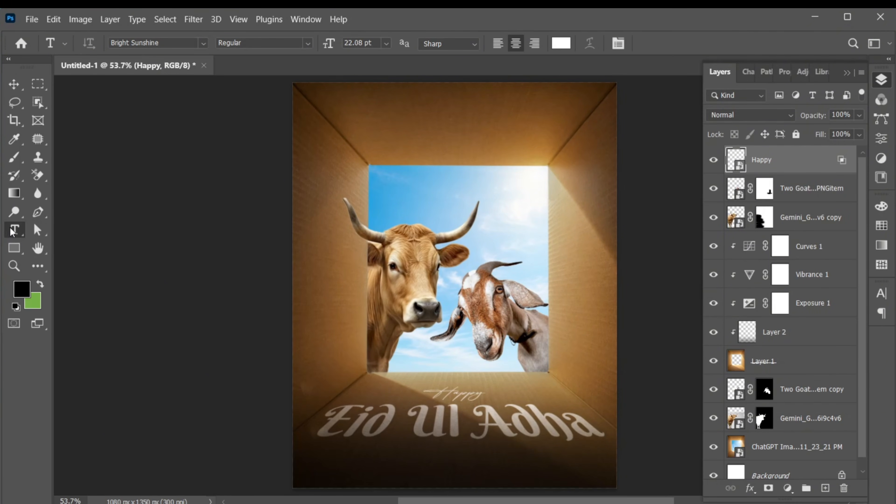
left_click_drag(332, 453, 571, 480)
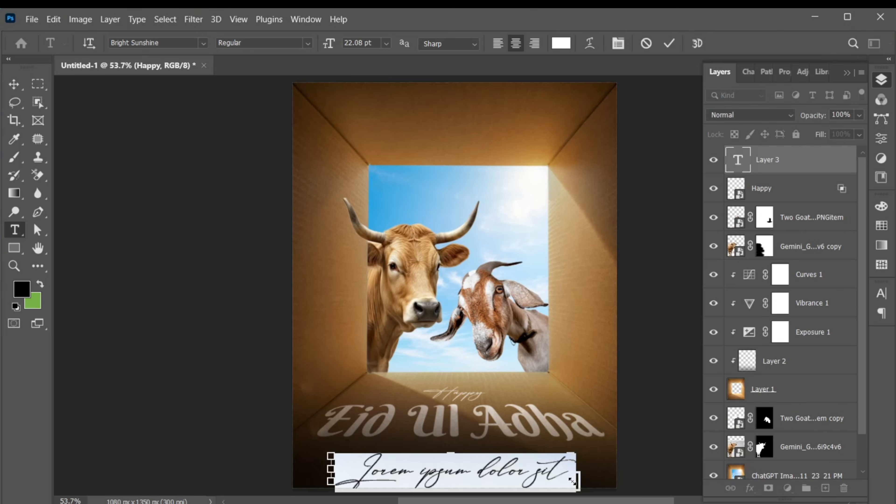
type("Wishing you and your")
Format the greeting paragraph in Poppins Medium at 6 pt with 7.44 pt leading
left_click(179, 42)
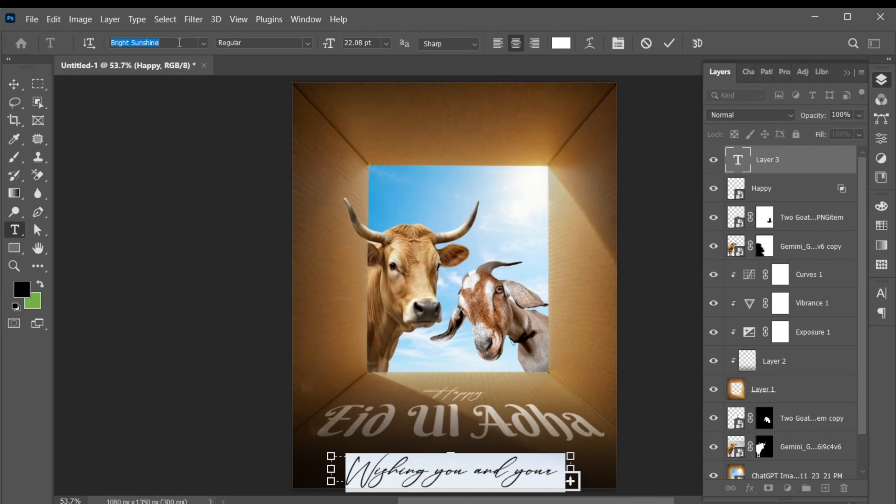
type("Poppins")
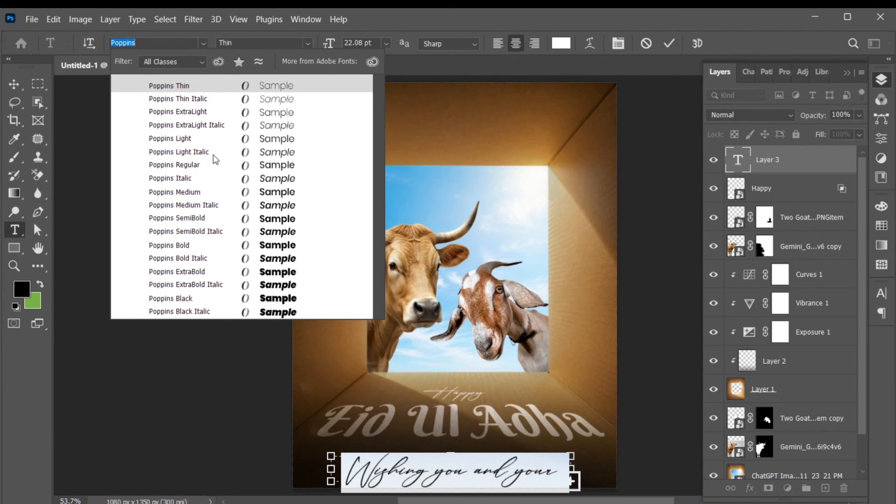
left_click(220, 192)
left_click(882, 293)
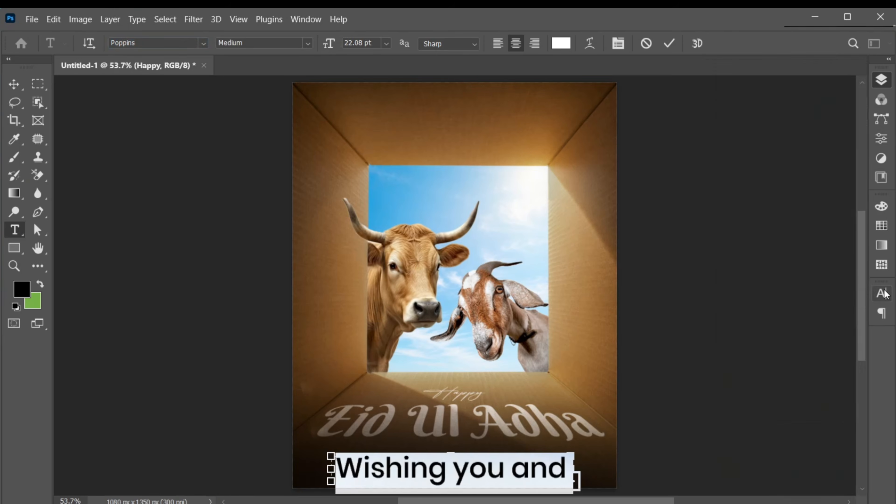
left_click_drag(729, 333, 722, 335)
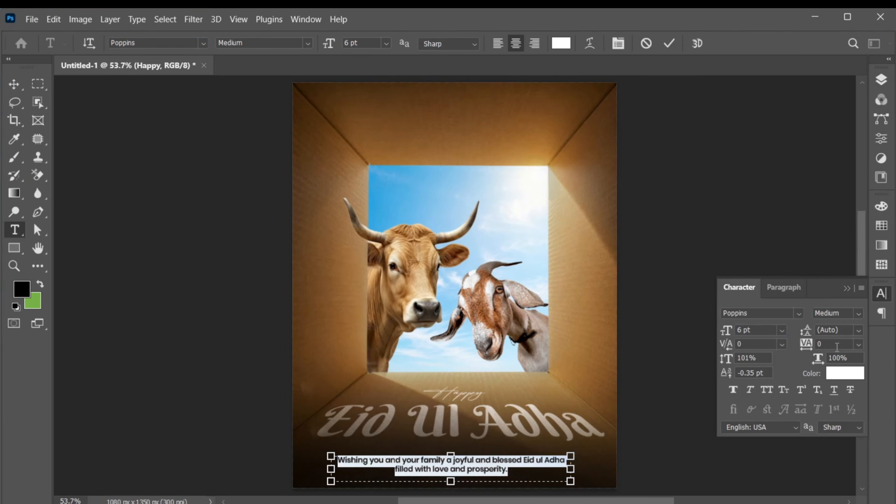
left_click(842, 330)
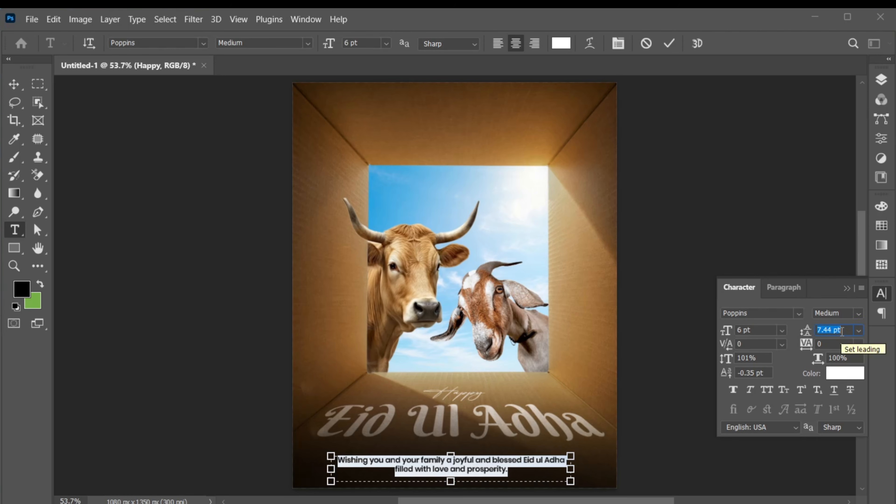
left_click(846, 288)
left_click(670, 43)
Scale the greeting paragraph to about 79% and move it up slightly beneath the title
key("ctrl+t")
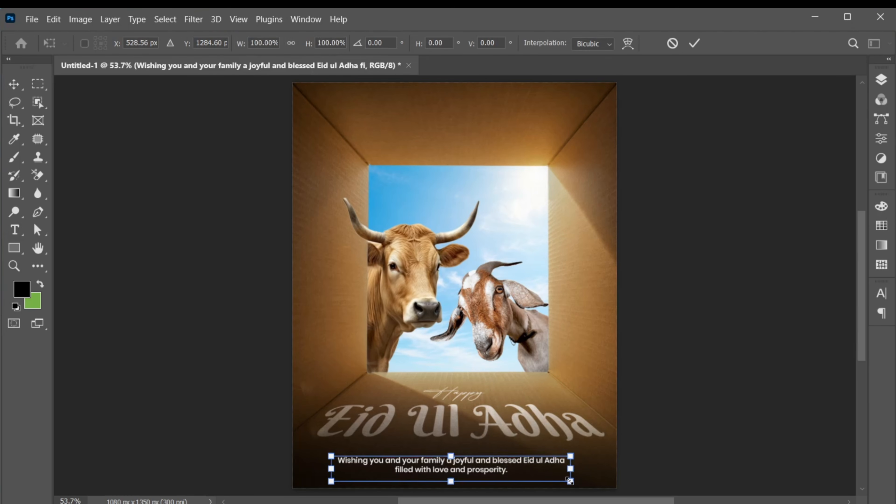
left_click_drag(574, 484, 552, 480)
left_click_drag(483, 471, 483, 467)
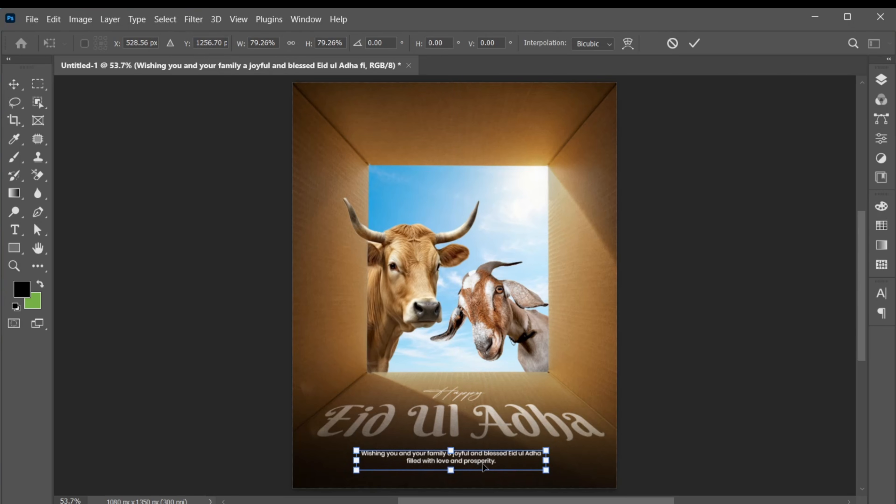
key("Return")
Set the greeting paragraph's font style to Regular and its tracking to 60
double_click(483, 464)
left_click(884, 297)
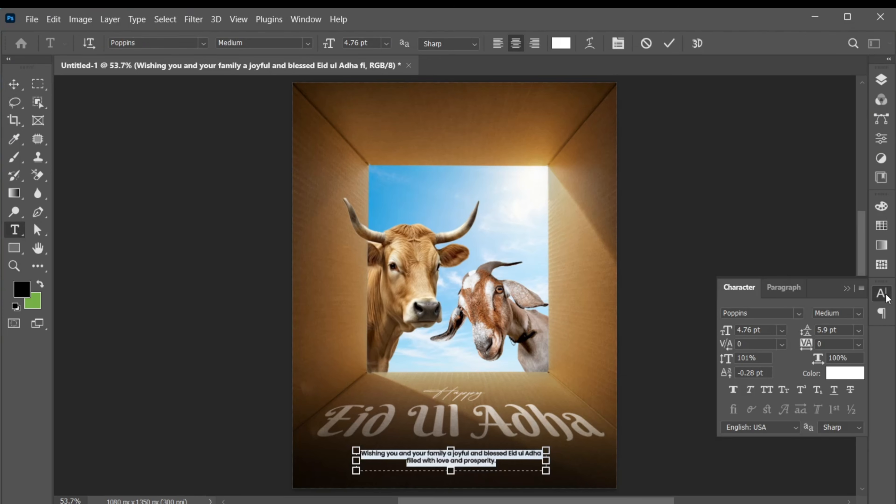
left_click(858, 313)
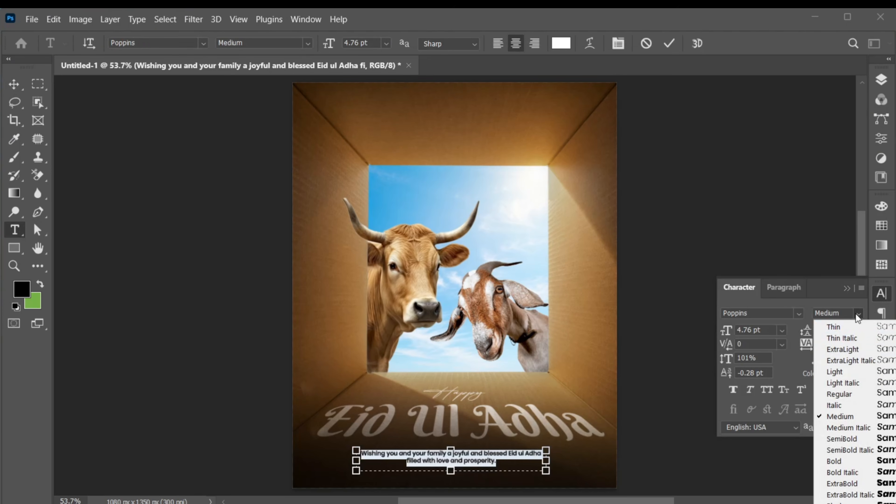
left_click(841, 395)
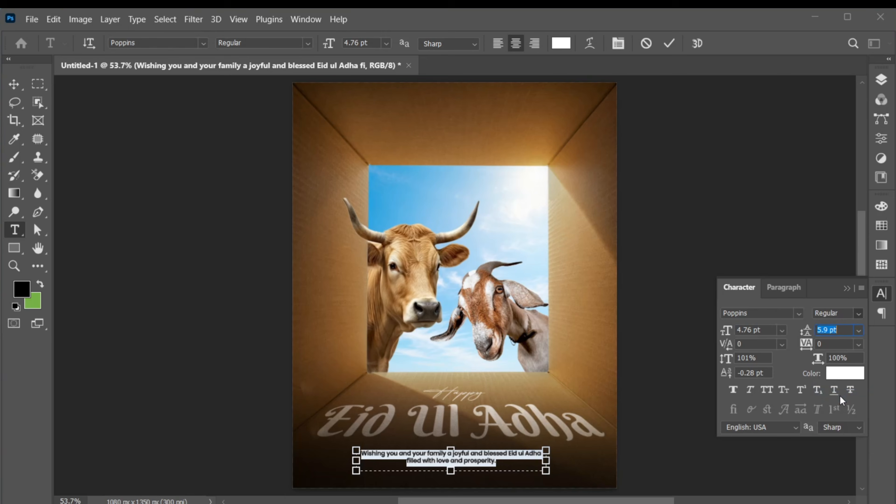
left_click(827, 343)
type("60")
key("Return")
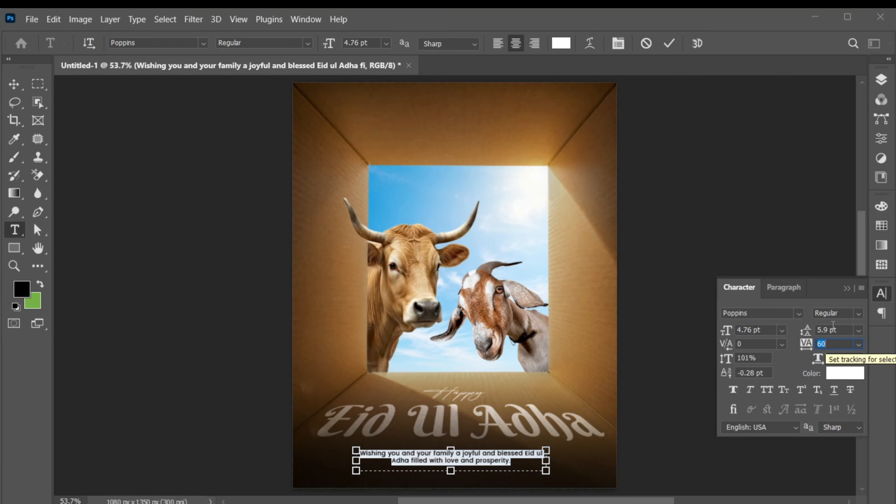
left_click(847, 288)
Widen the greeting's text box to fit "Eid ul Adha" on the first line, and center it horizontally on the canvas
left_click_drag(557, 461, 566, 461)
left_click(669, 43)
key("v")
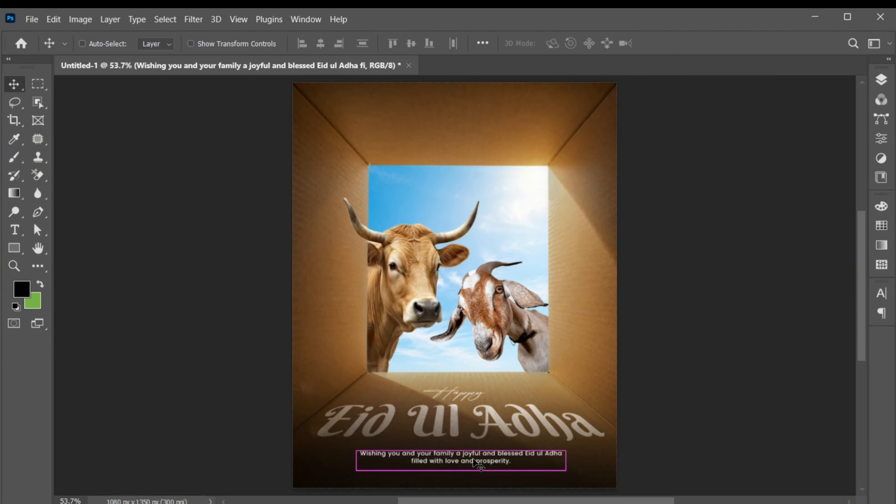
key("ctrl+a")
left_click(320, 43)
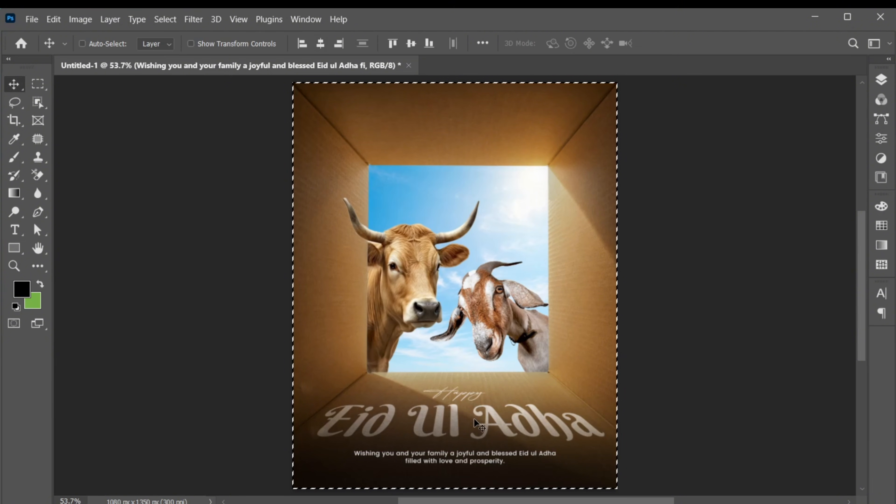
key("ctrl+d")
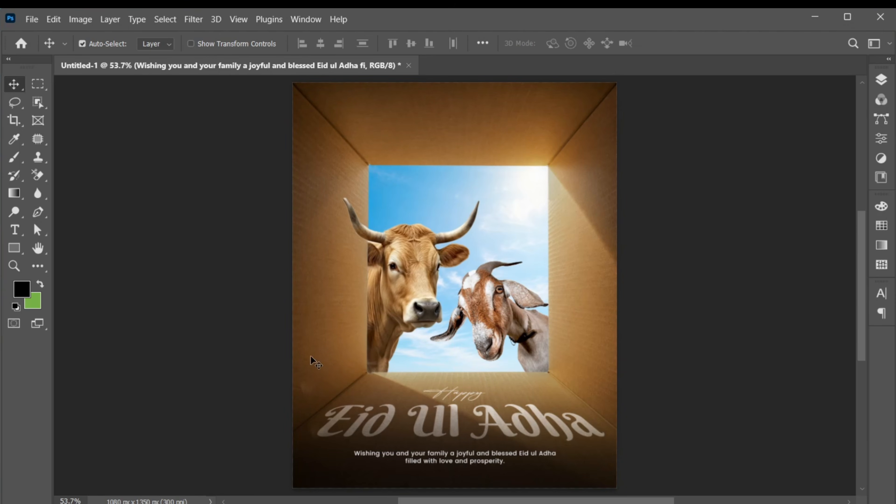
Add a new text line reading "design by:" on the upper panel of the box
key("t")
left_click(441, 121)
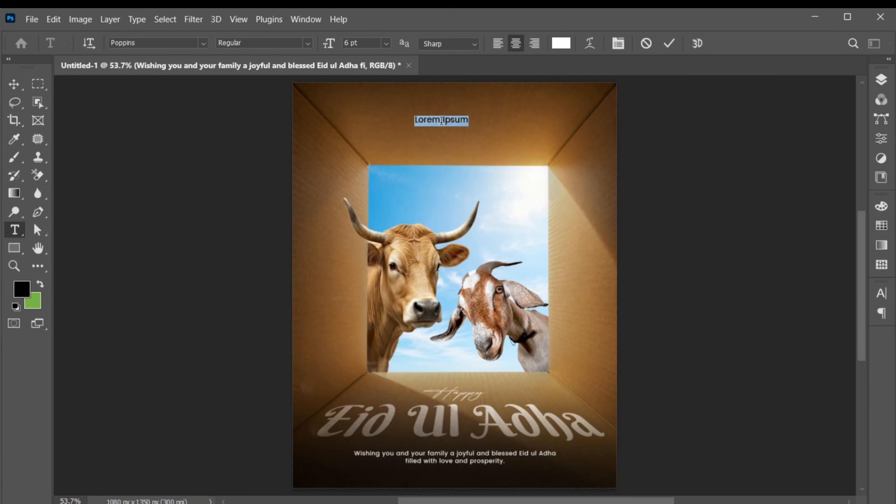
type("design by:")
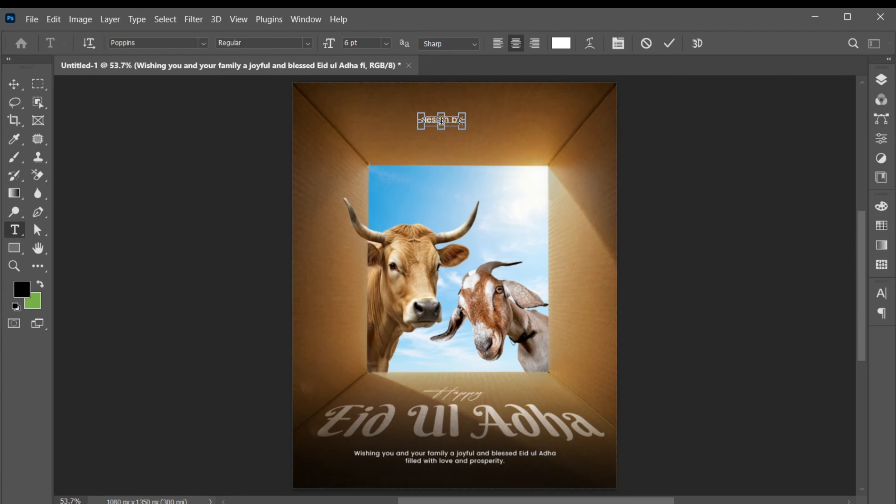
Set the "design by:" text to All Caps with a tracking of 280
key("ctrl+a")
left_click(880, 294)
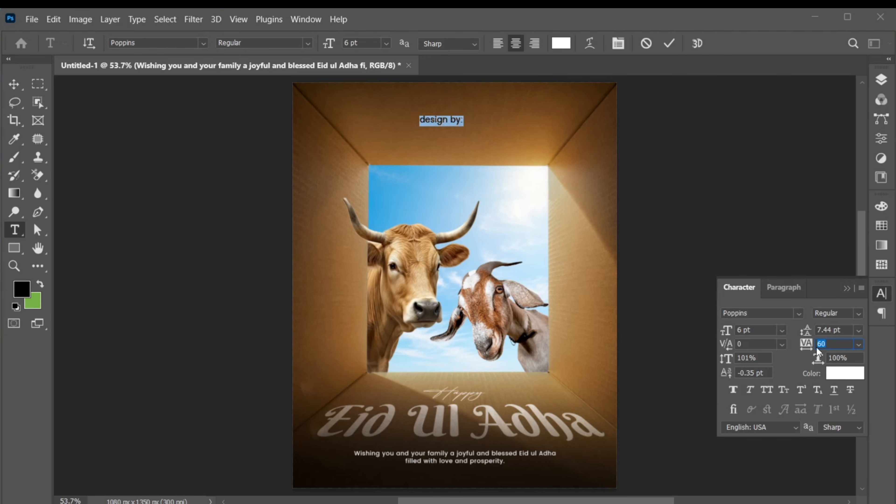
left_click(832, 345)
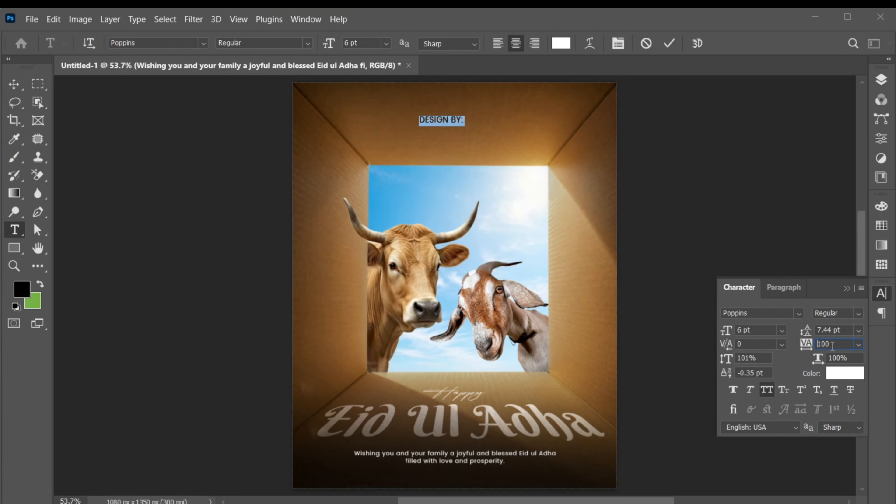
scroll(833, 346, "up", 1)
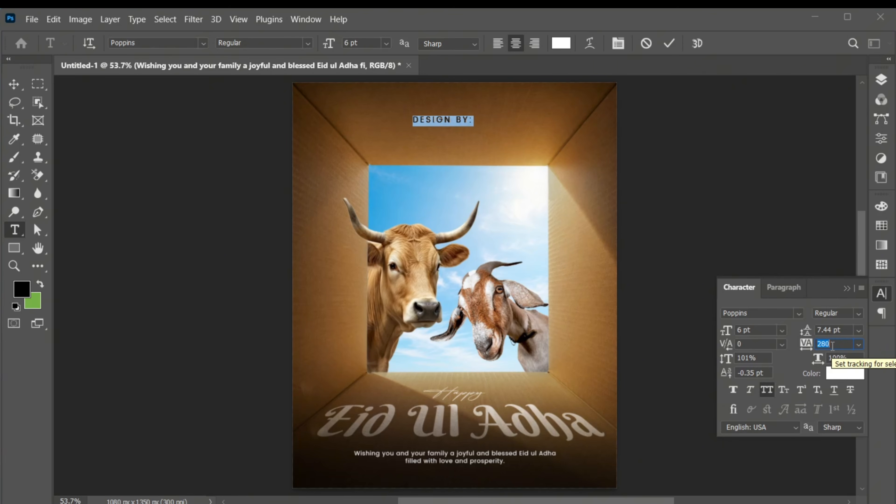
left_click(848, 289)
key("ctrl+Return")
Center the "DESIGN BY:" text near the poster's top edge and set its font style to Medium
key("v")
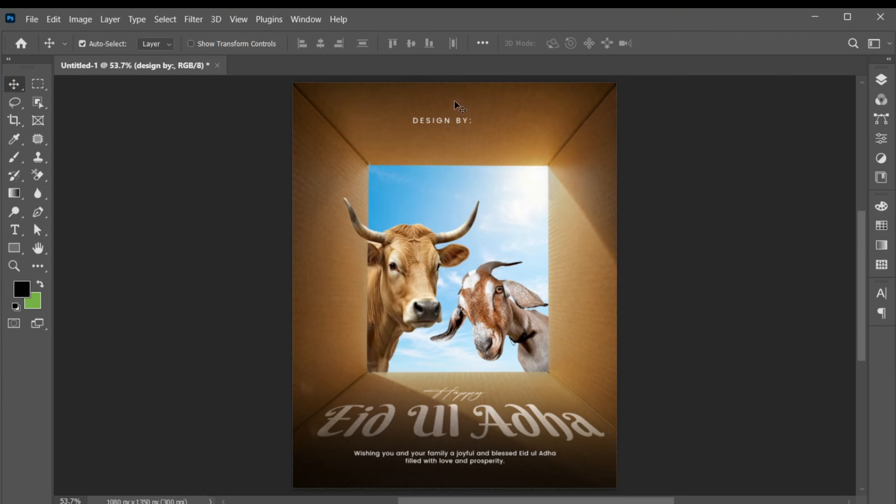
left_click_drag(455, 100, 485, 116)
mouse_move(450, 156)
left_mouse_down()
mouse_move(450, 192)
mouse_move(453, 150)
left_mouse_up()
left_click(881, 292)
left_click(860, 311)
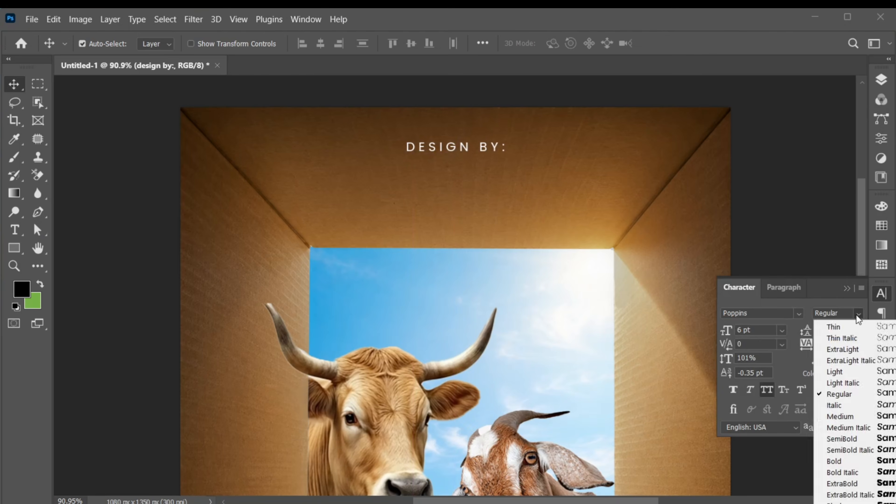
left_click(840, 415)
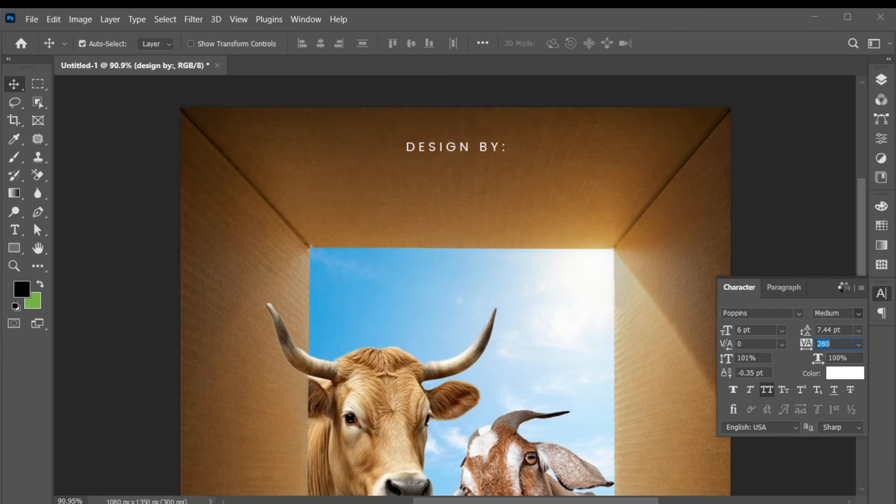
Duplicate the "DESIGN BY:" text directly below itself and change the copy to read "JZ GRAPHICS"
left_click_drag(455, 146, 455, 171, "alt")
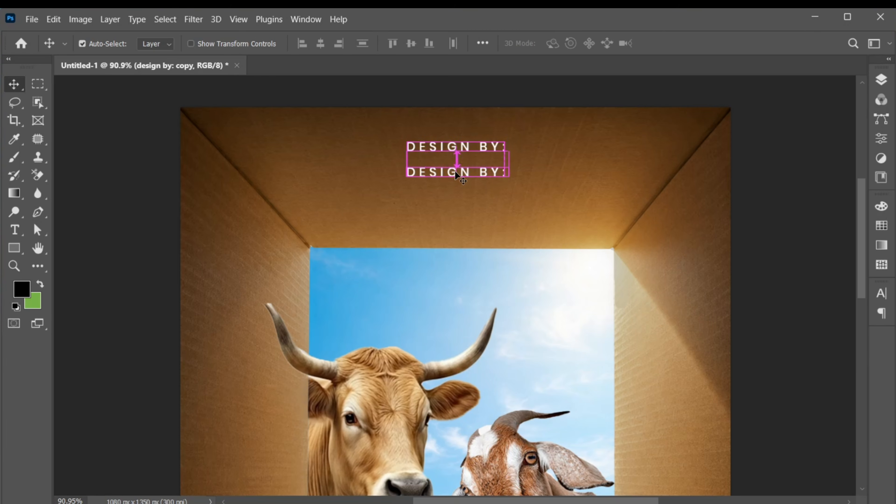
double_click(455, 171)
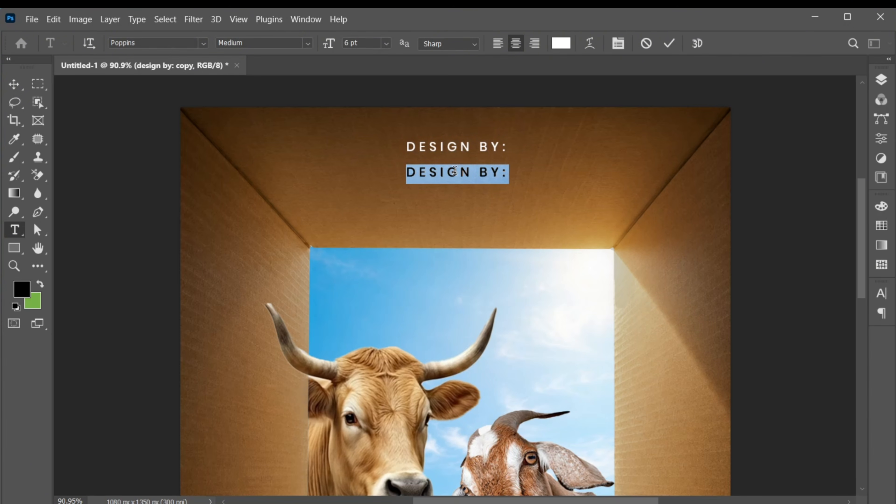
type("JZ GRAPHICS")
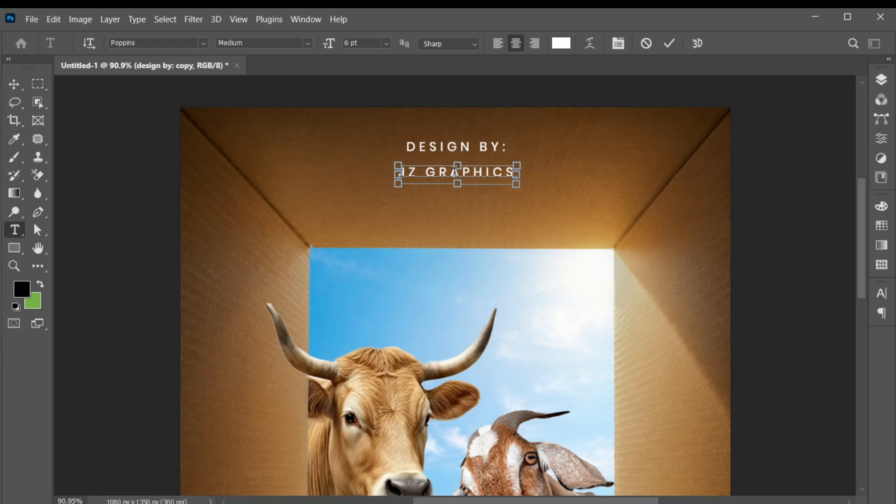
Set the "JZ GRAPHICS" text to Bold with a tracking of 360
key("ctrl+a")
left_click(881, 293)
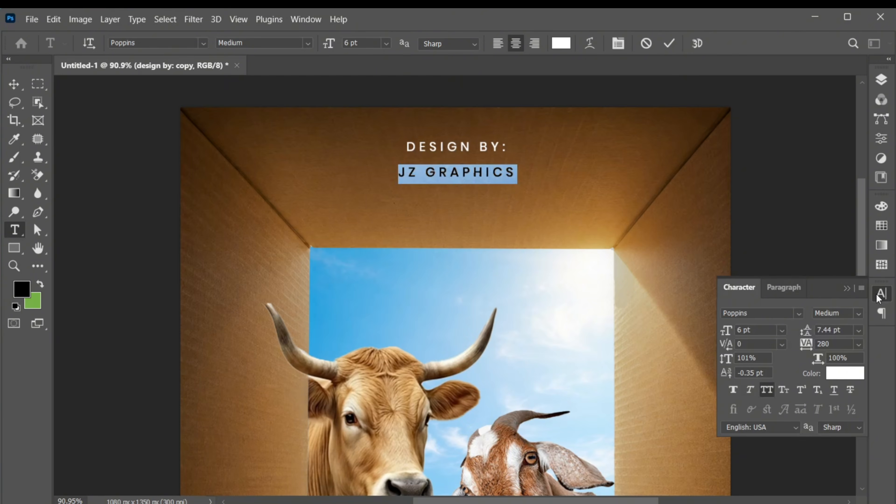
left_click(858, 313)
left_click(834, 459)
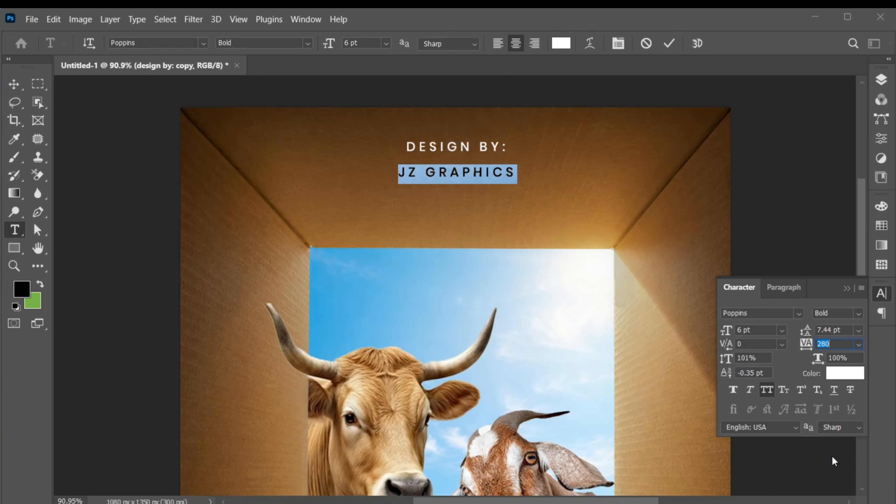
scroll(835, 344, "up", 4)
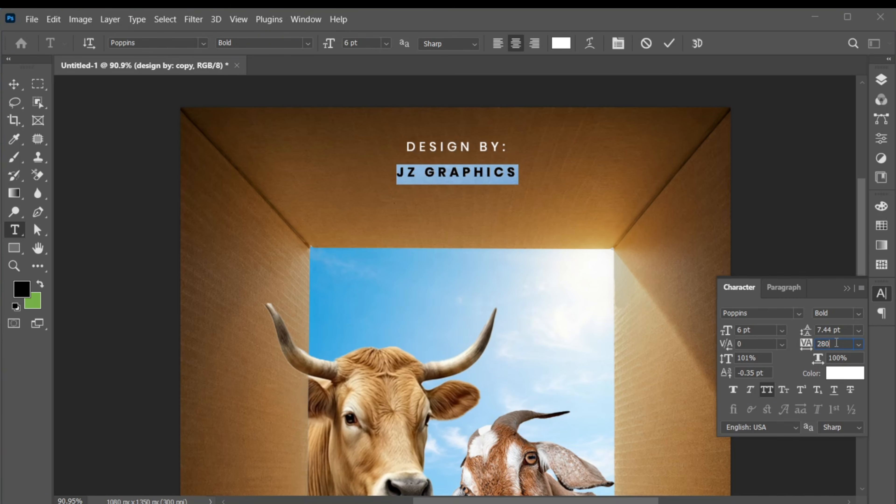
left_click(848, 288)
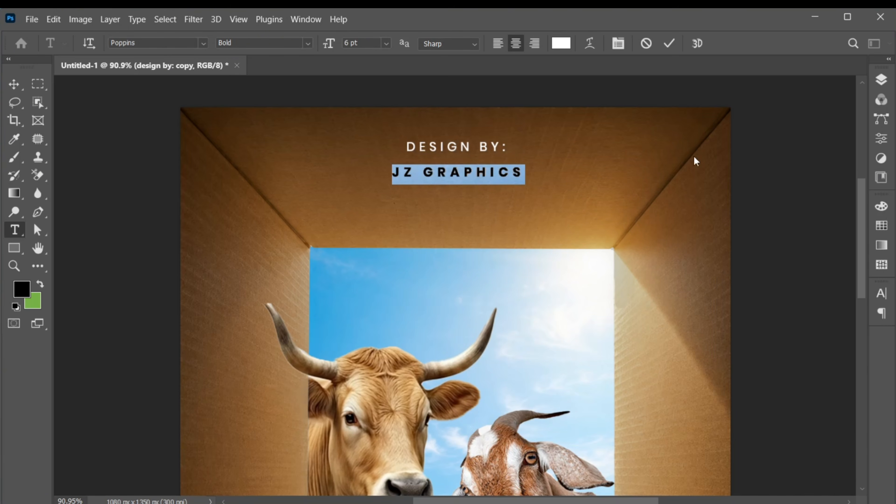
left_click(671, 45)
key("v")
Draw a rectangle about 453 by 50 px behind the "JZ GRAPHICS" text and remove its stroke
left_click(880, 82)
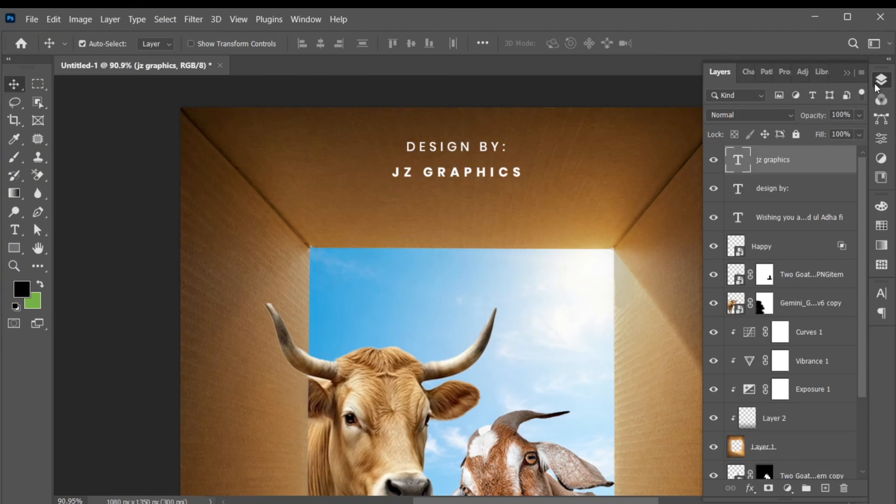
left_click(799, 191)
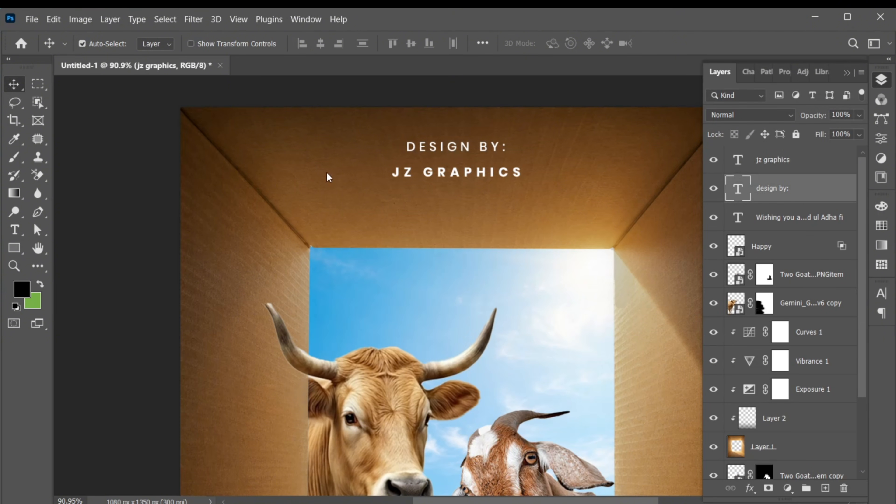
key("u")
left_click_drag(350, 159, 564, 176)
left_click(720, 239)
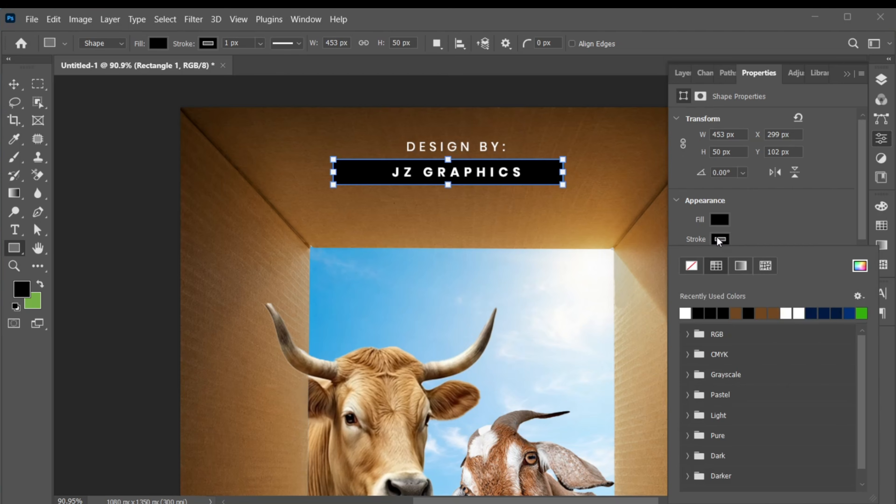
left_click(694, 263)
Give the rectangle a linear gradient fill at an angle of 180
left_click(720, 220)
left_click(740, 251)
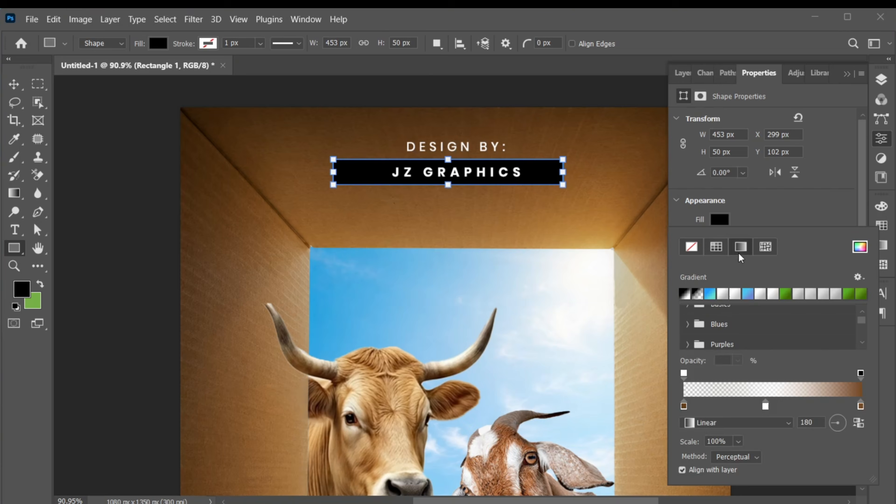
double_click(810, 422)
type("180")
key("Return")
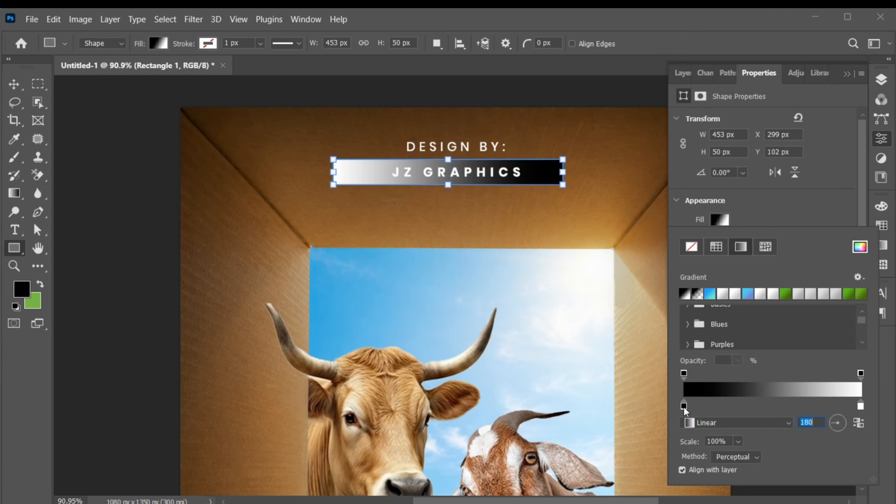
Set the gradient's starting color to brown 7f5122 sampled from the box and its starting opacity to 0%
double_click(684, 406)
left_click(570, 166)
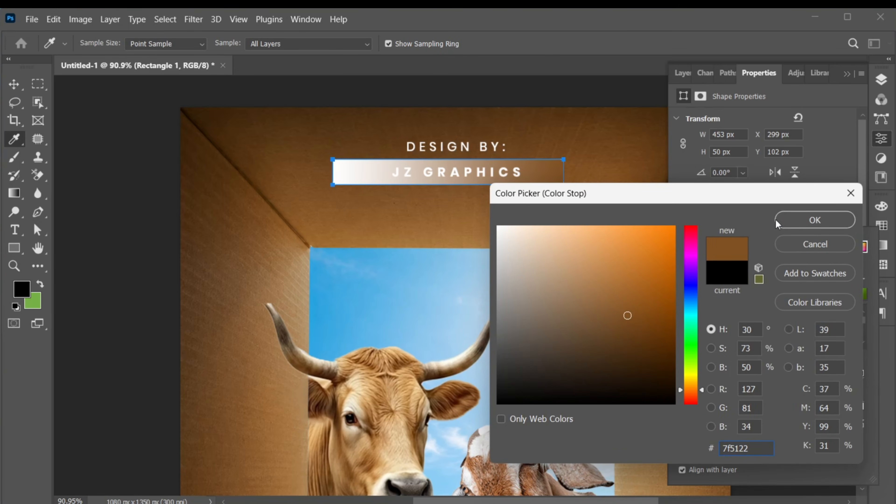
left_click(817, 221)
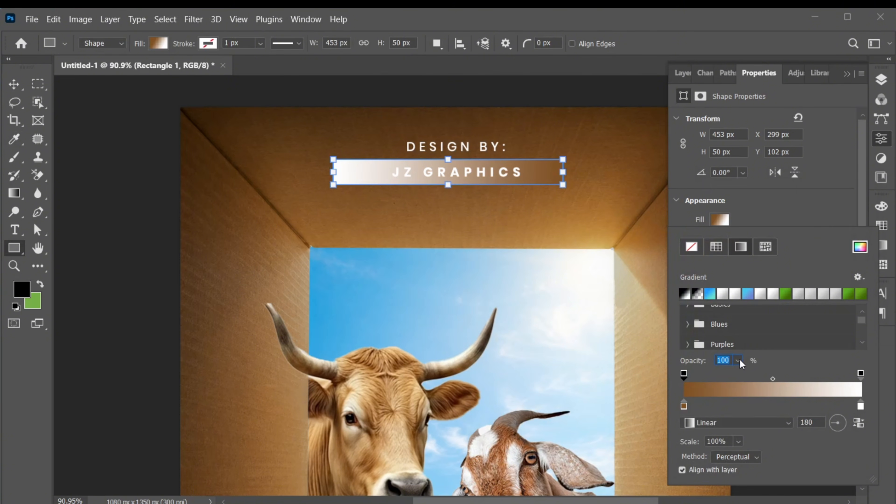
left_click(740, 360)
left_click_drag(759, 377, 679, 376)
Add a white color stop near the middle of the rectangle's gradient
left_click(769, 403)
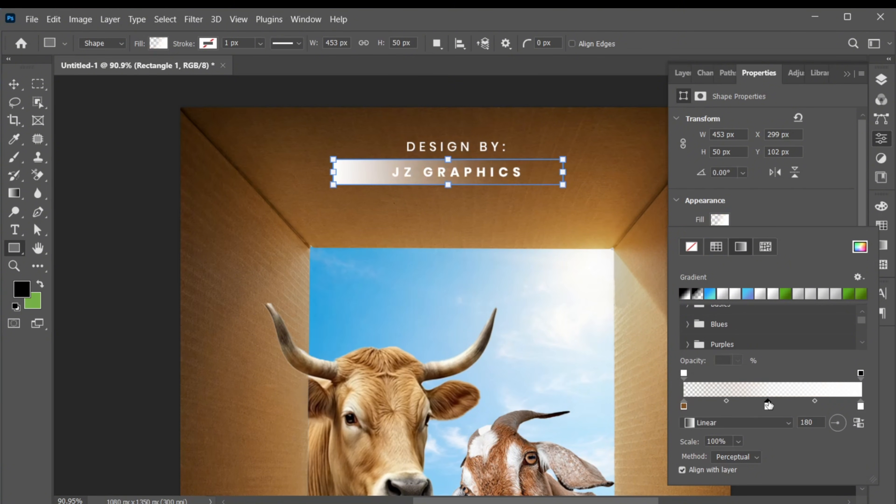
double_click(768, 404)
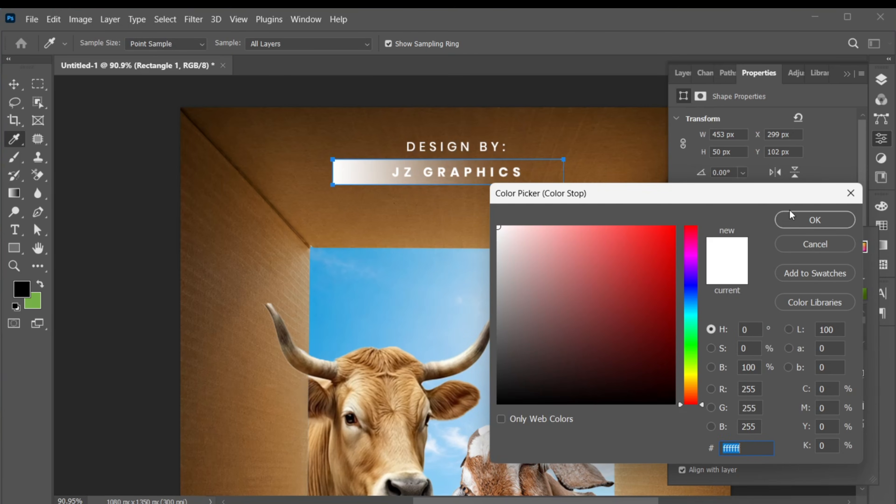
left_click(789, 222)
Set the gradient's end color to a brown sampled from the box and its end opacity to 0%
double_click(861, 406)
left_click(337, 152)
left_click(815, 220)
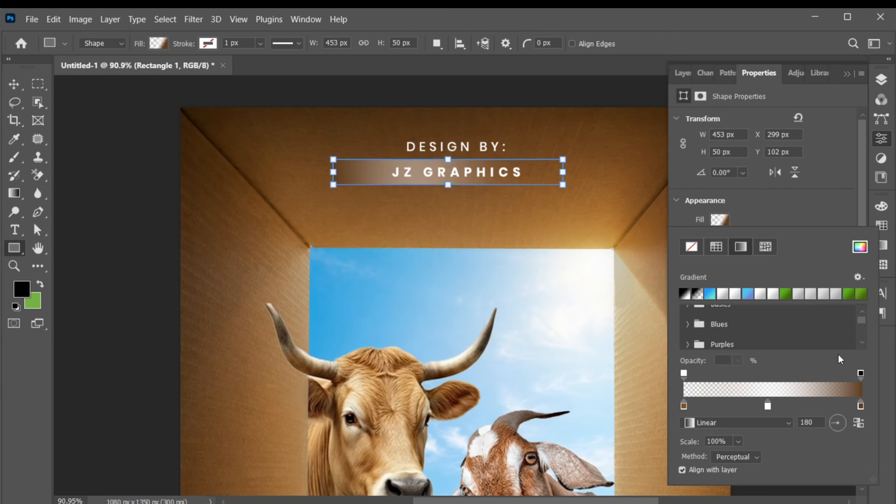
left_click(860, 374)
left_click(738, 360)
left_click_drag(751, 377, 669, 377)
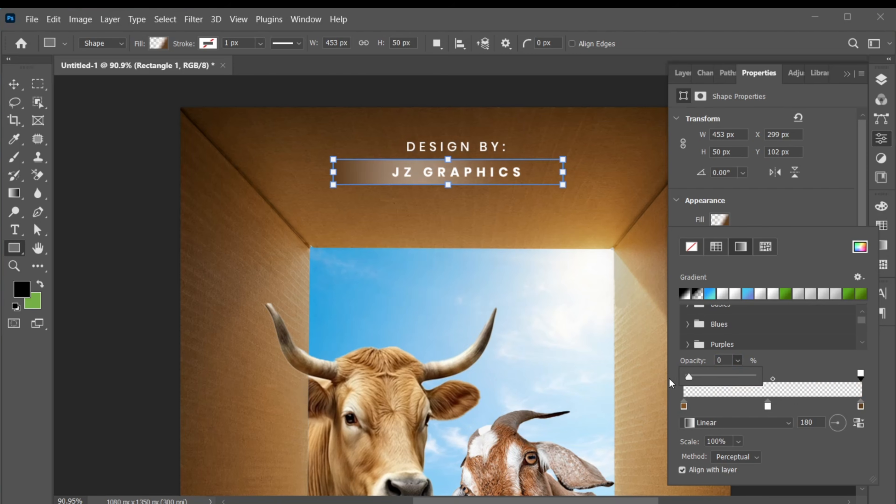
Center the white color stop in the gradient and add a middle opacity stop at 100%
left_click(767, 405)
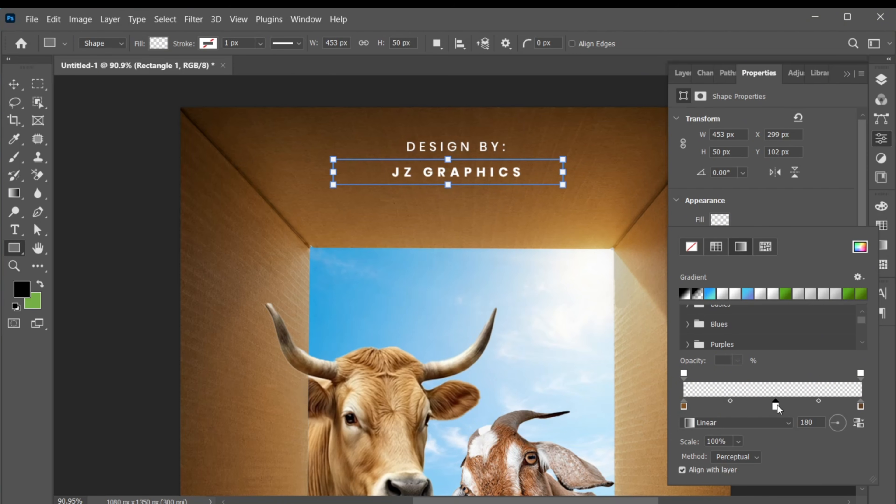
left_click(776, 372)
left_click(738, 360)
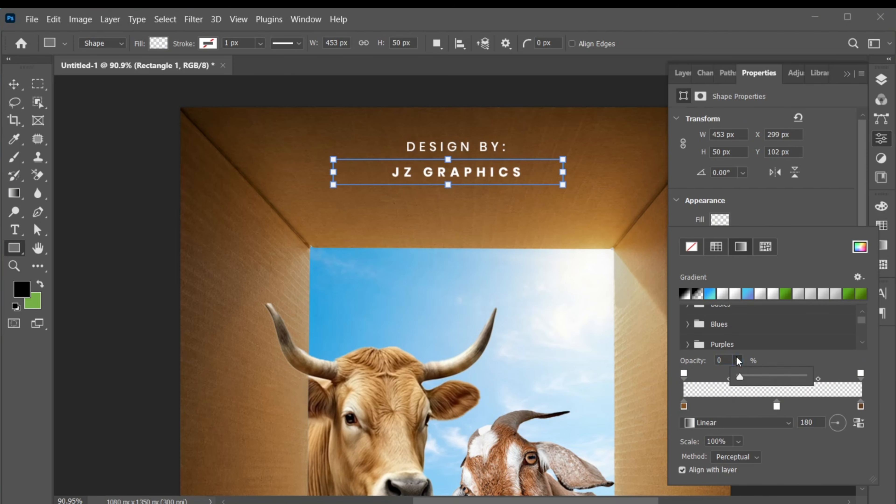
left_click_drag(775, 376, 816, 368)
left_click(818, 358)
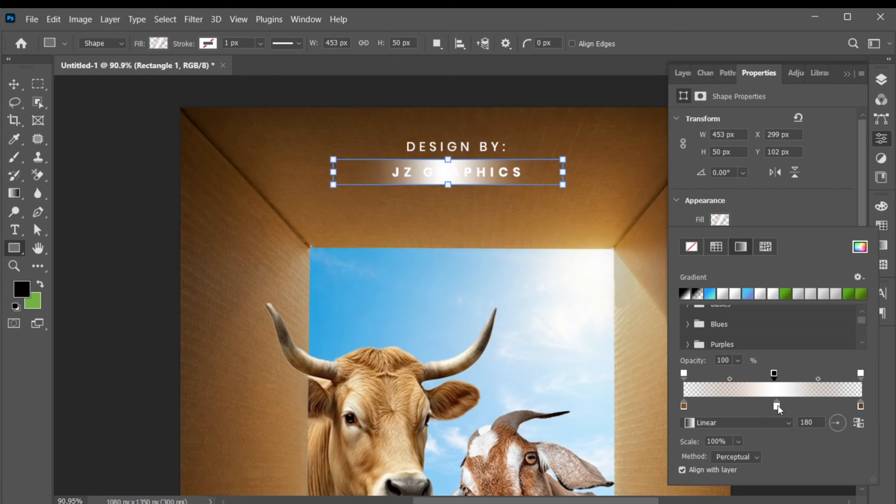
Move both color midpoints of the gradient outward from the white stop to widen the white area
left_click(777, 406)
left_click_drag(730, 400, 704, 401)
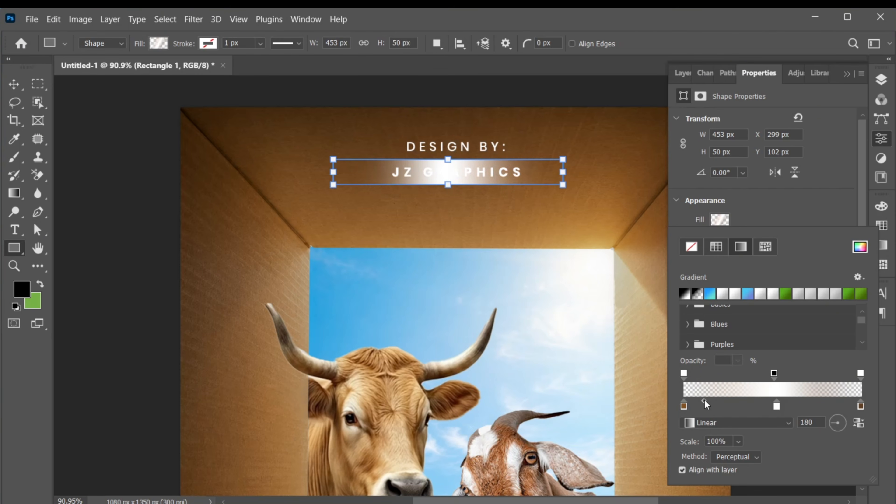
left_click(776, 407)
left_click_drag(818, 401, 842, 401)
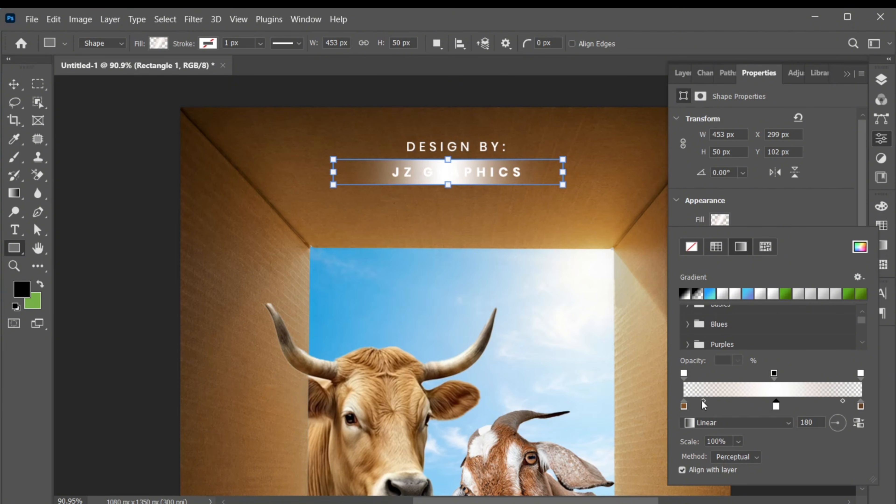
Change the "JZ GRAPHICS" text color to black
left_click(881, 79)
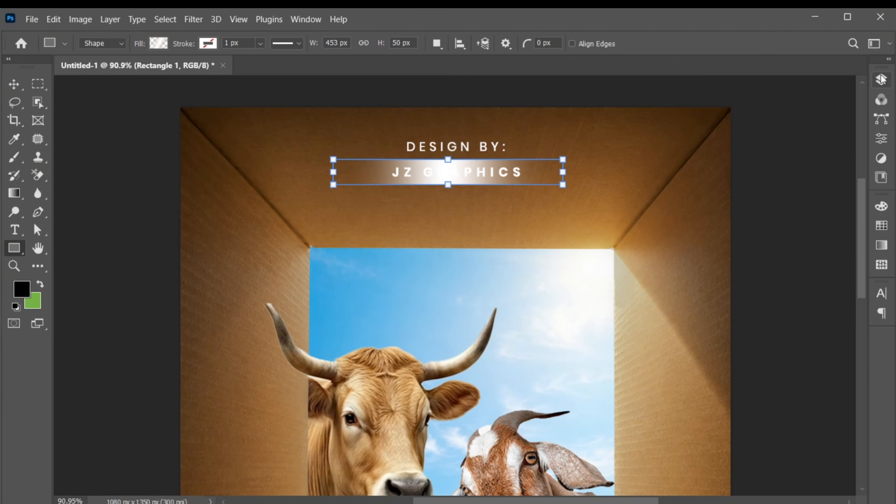
left_click(813, 167)
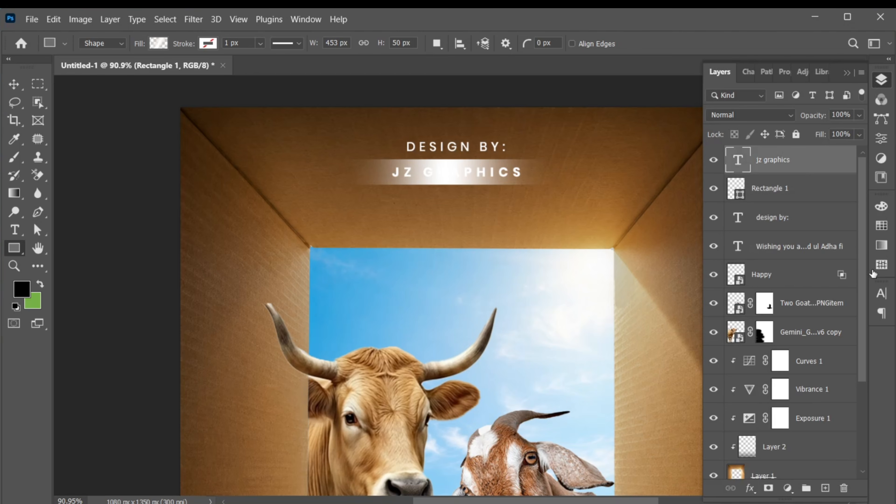
left_click(882, 293)
left_click(843, 374)
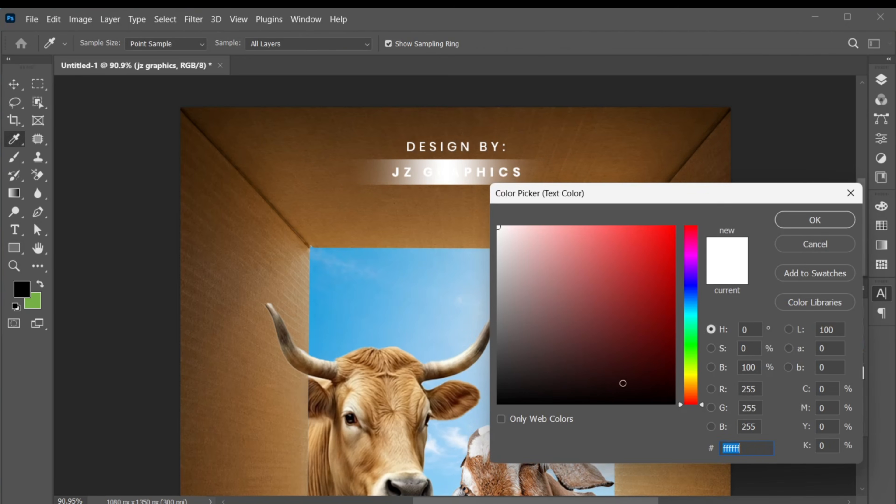
left_click(610, 403)
left_click(804, 220)
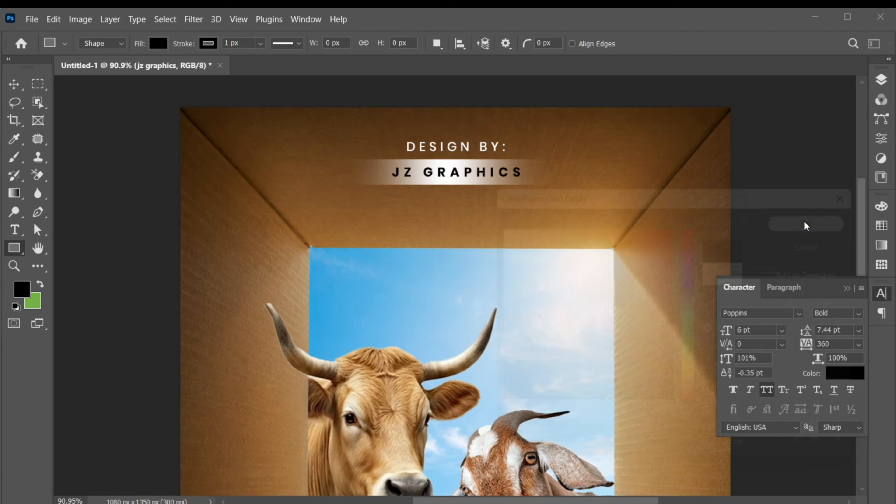
Reduce the height of the gradient rectangle behind "JZ GRAPHICS" to about 82%, keeping it centered on the text
left_click(882, 80)
key("ctrl+0")
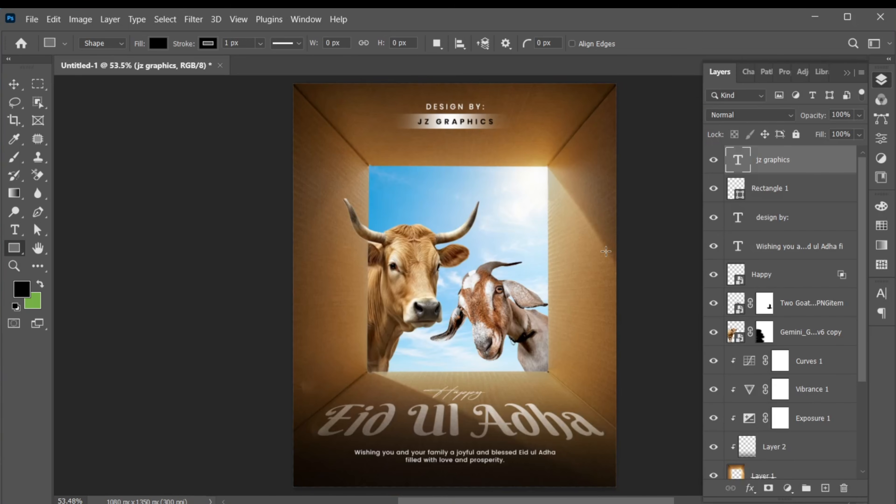
key("v")
key("ctrl+space")
left_click_drag(435, 95, 512, 114)
left_click(752, 199)
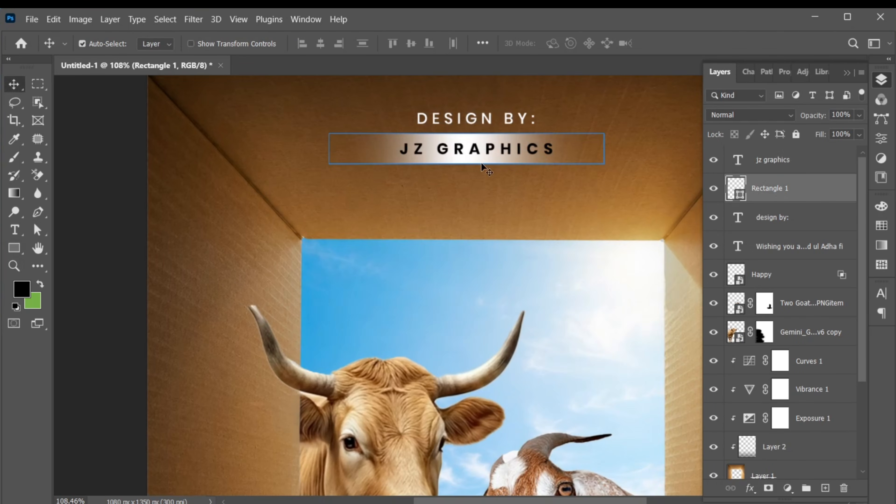
key("ctrl+t")
left_click_drag(466, 163, 466, 163)
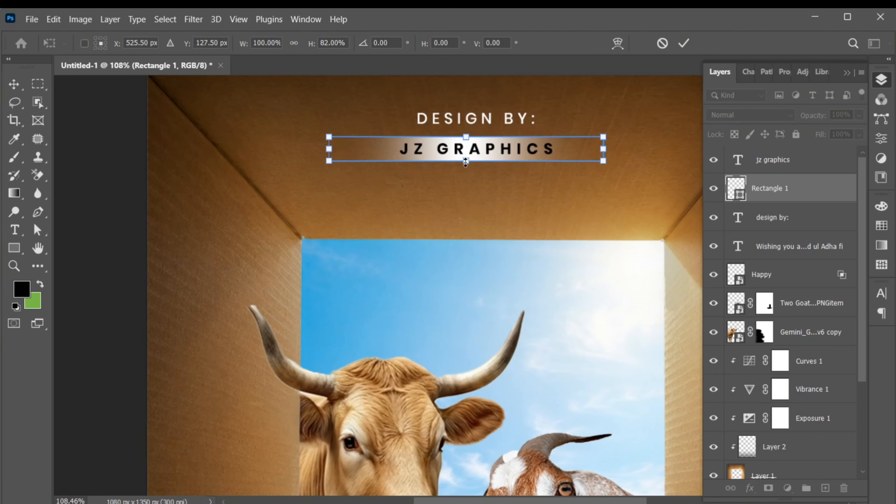
left_click(683, 44)
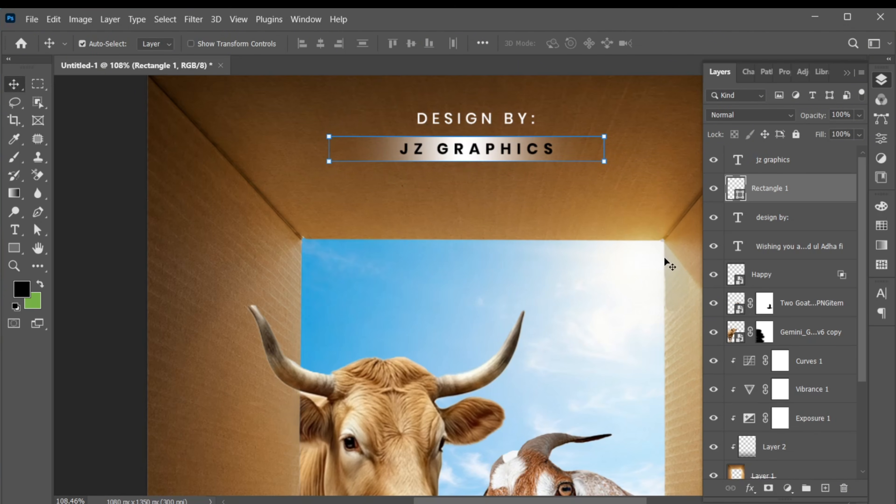
Scale down the "DESIGN BY:" text so it is smaller than the designer name below it
key("ctrl+0")
left_click(640, 210, "ctrl")
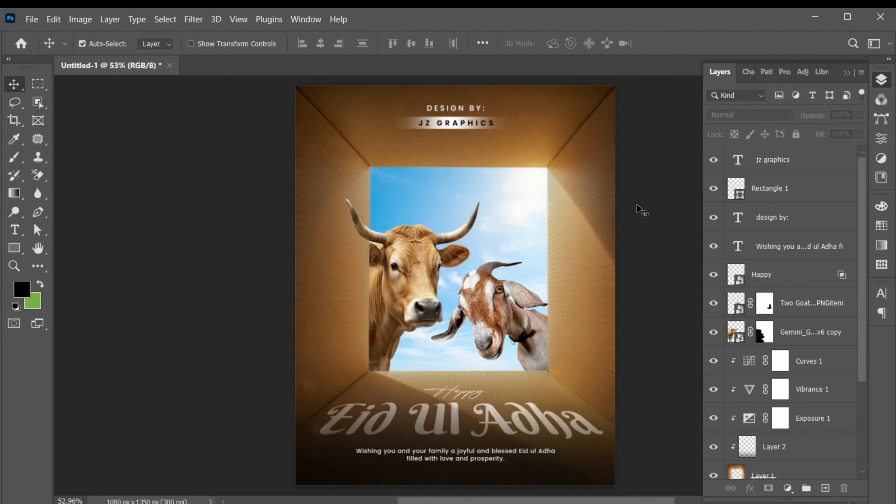
left_click(782, 219)
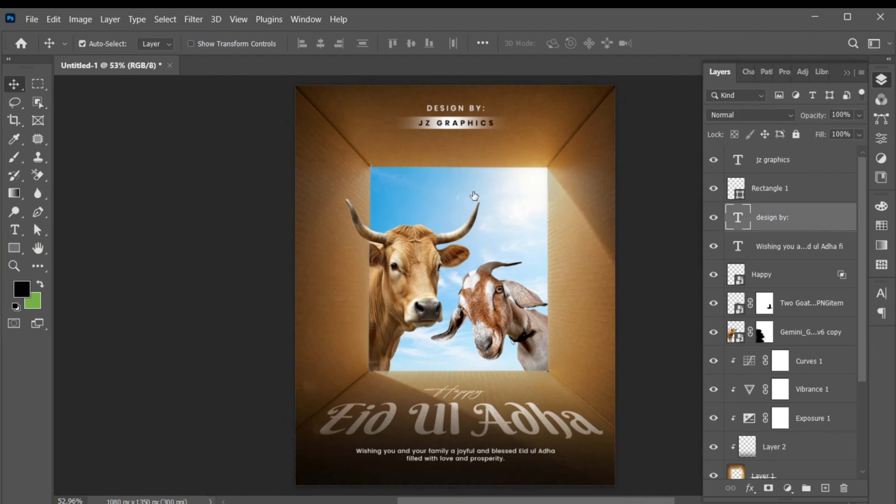
key("ctrl+t")
left_click_drag(486, 115, 477, 118)
key("Return")
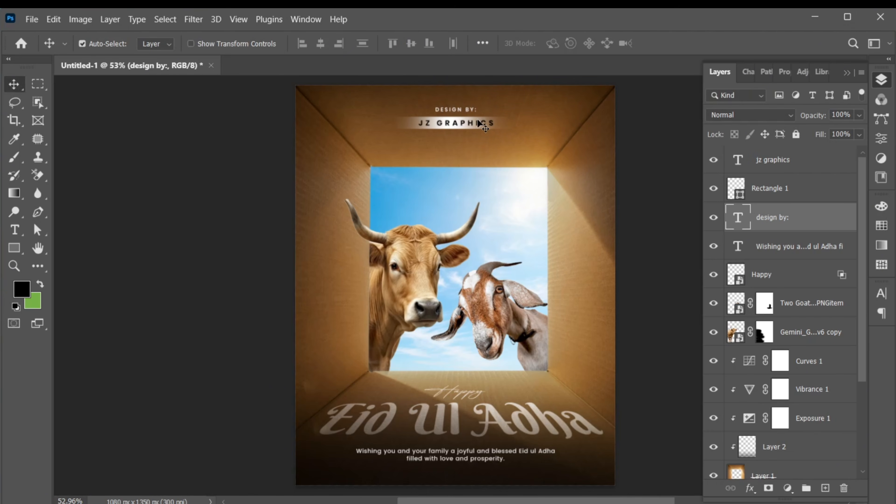
Place the palm leaf image bbc0b4d0-1891-4db7-931b-ce1dd0e6e61e.png as an embedded file just above the ChatGPT box image layer
scroll(859, 336, "down", 5)
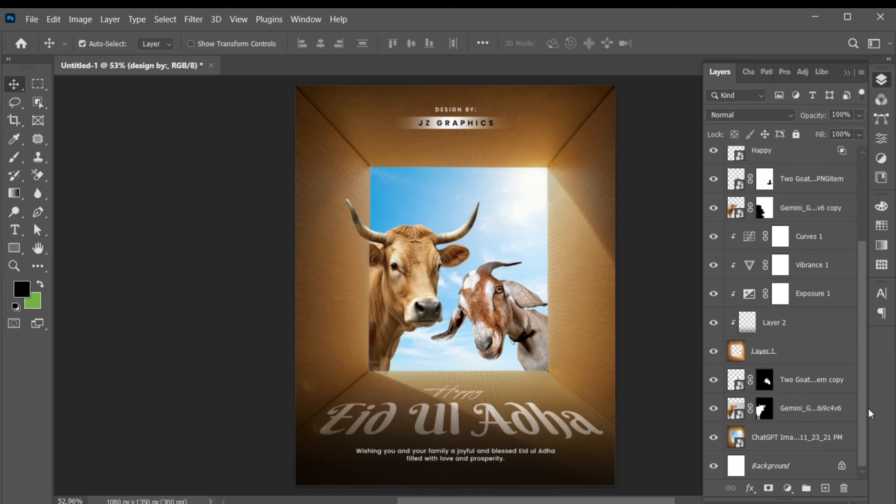
left_click(771, 437)
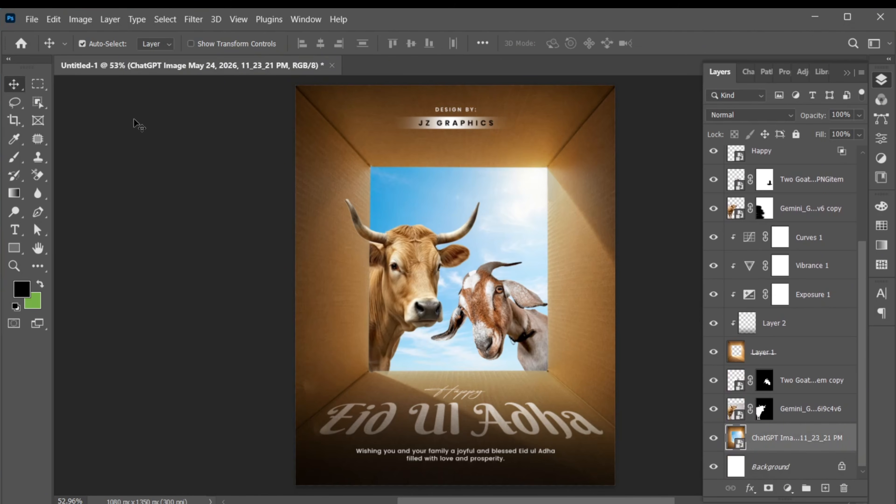
left_click(31, 20)
left_click(100, 285)
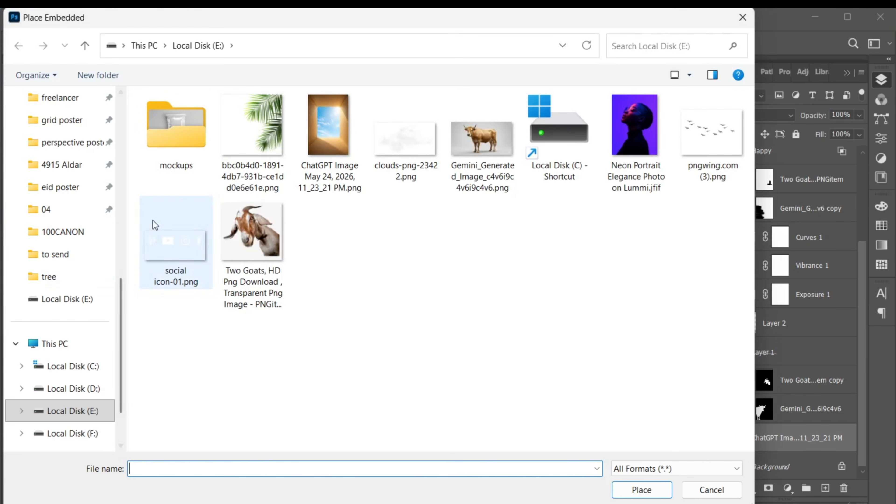
left_click(252, 141)
left_click(641, 489)
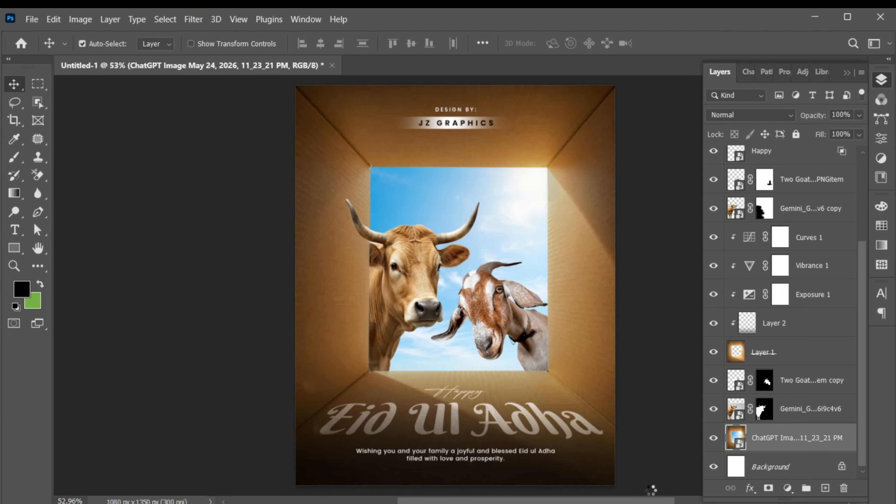
Flip the palm leaves horizontally, scale them to about 11.28%, and position them in the sky opening's upper-left corner
left_click_drag(611, 126, 418, 183)
right_click(417, 203)
left_click(458, 458)
left_click_drag(480, 153, 461, 176)
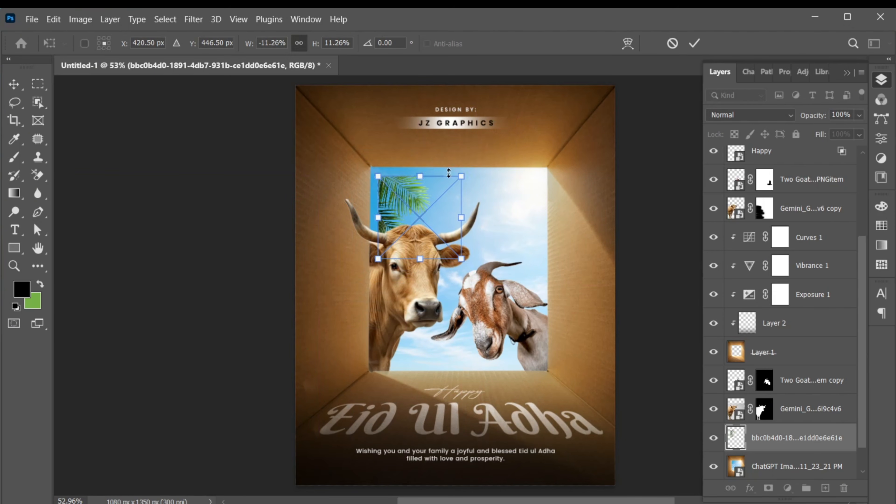
left_click_drag(406, 195, 395, 176)
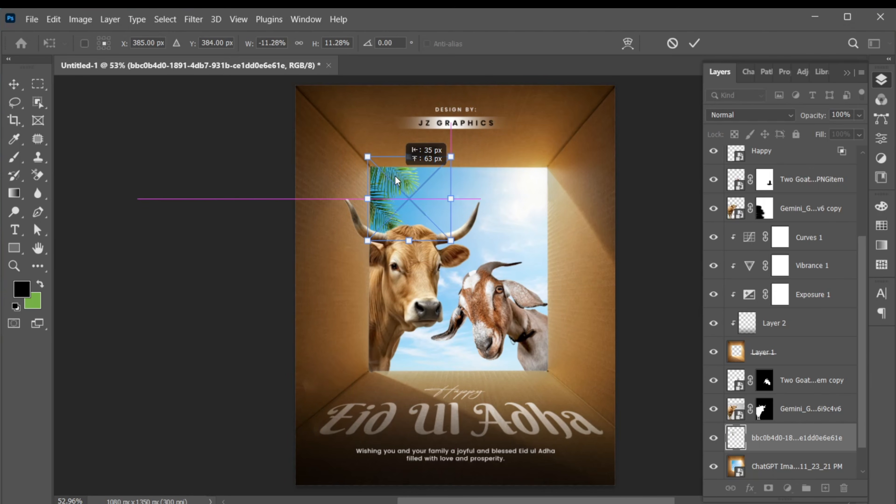
left_click(694, 43)
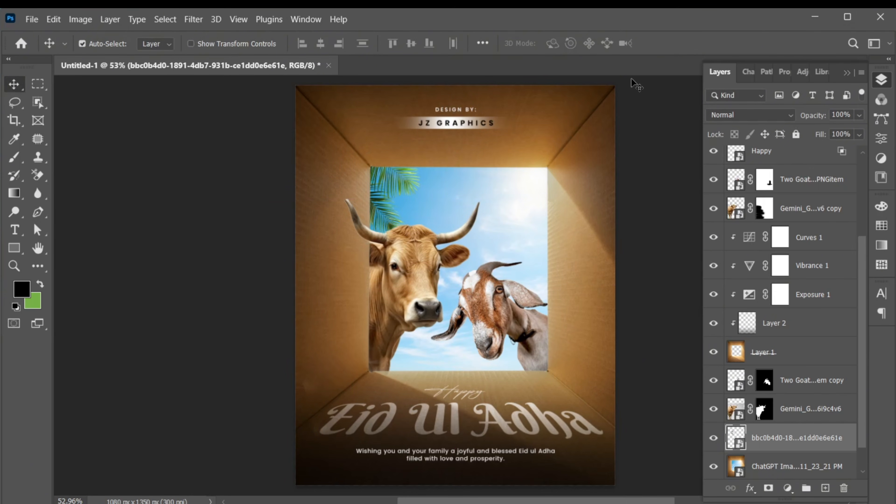